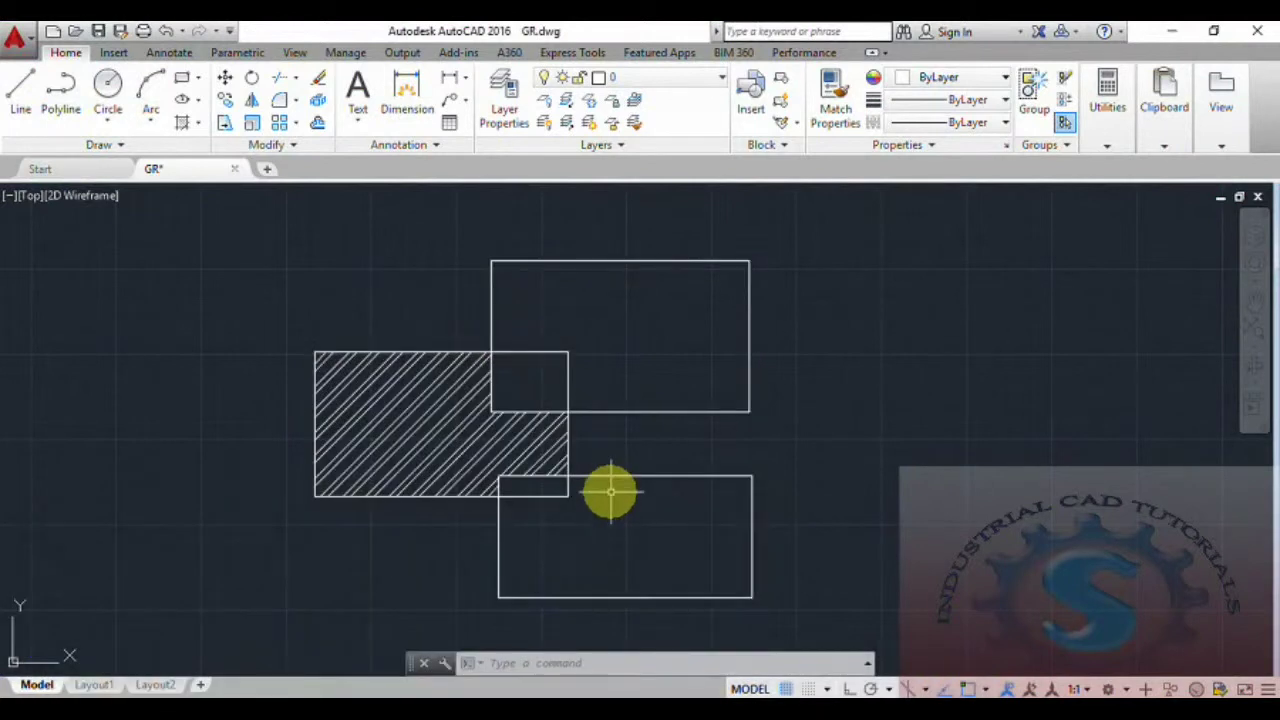
Group the three rectangles and the hatch into a single group with GROUP
middle_click_drag(611, 474, 620, 461)
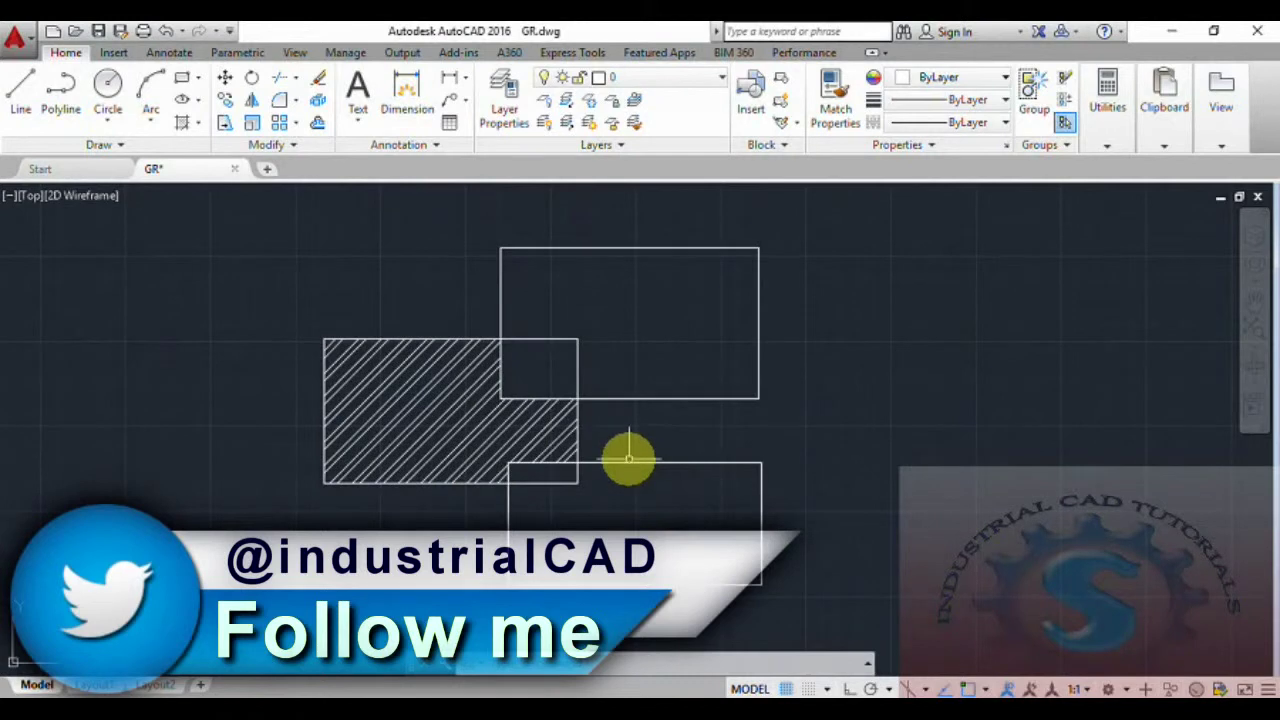
mouse_move(627, 470)
middle_mouse_down()
mouse_move(612, 465)
mouse_move(605, 480)
middle_mouse_up()
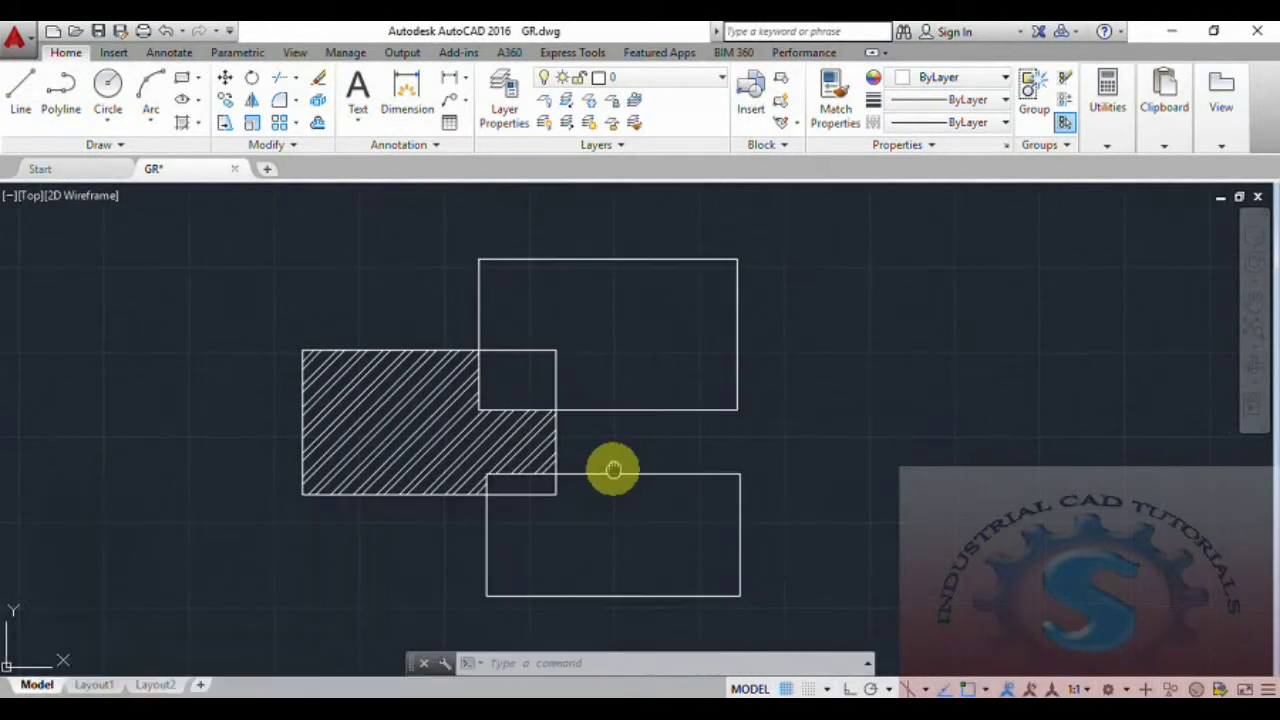
left_click(1031, 95)
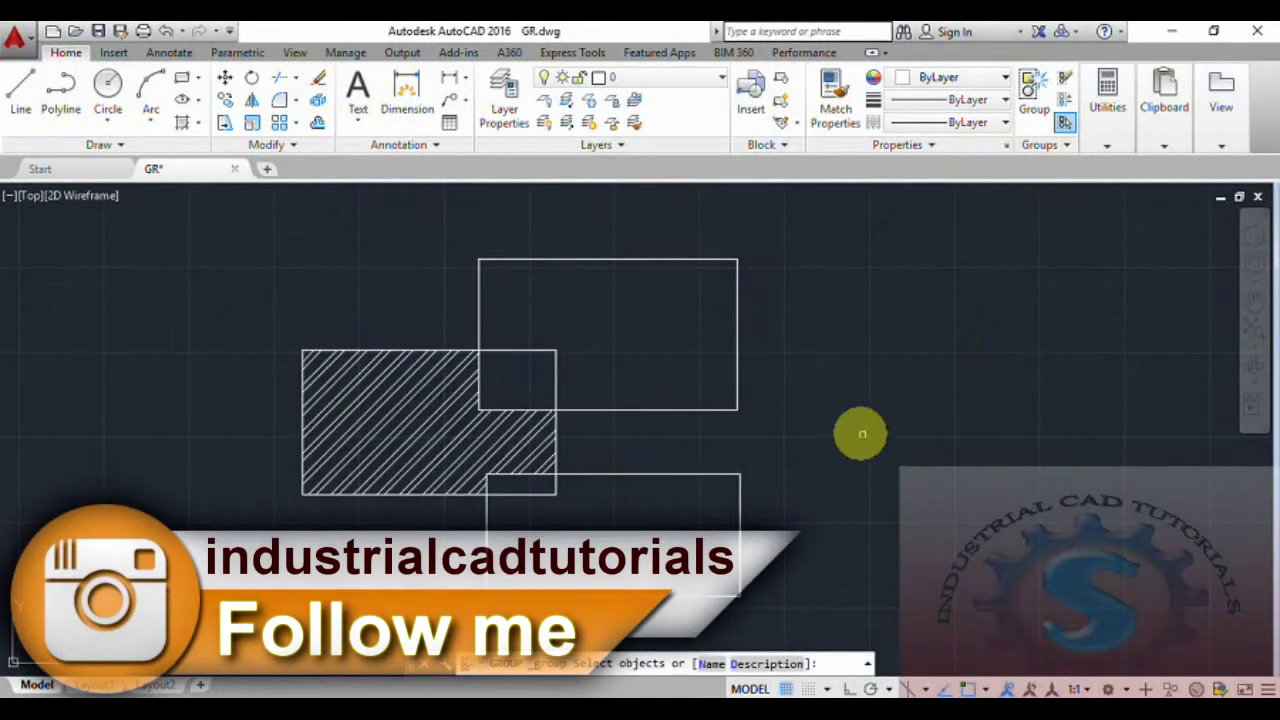
left_click(736, 355)
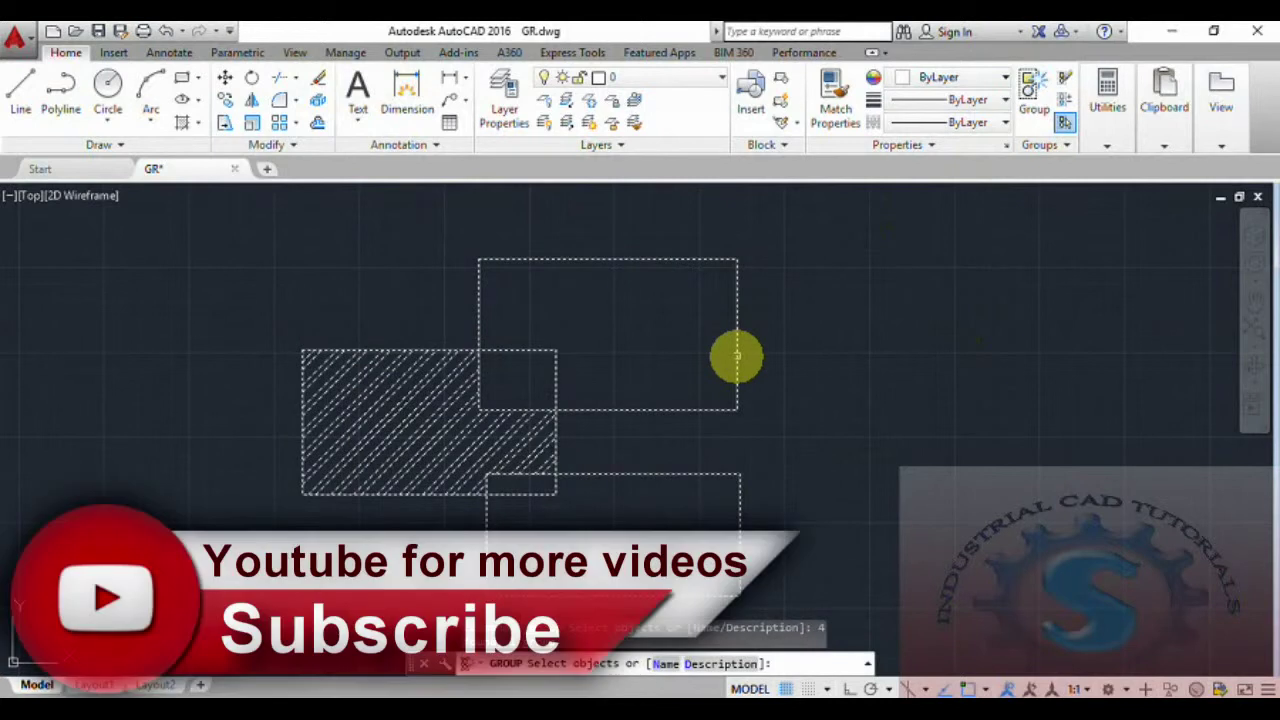
key("Return")
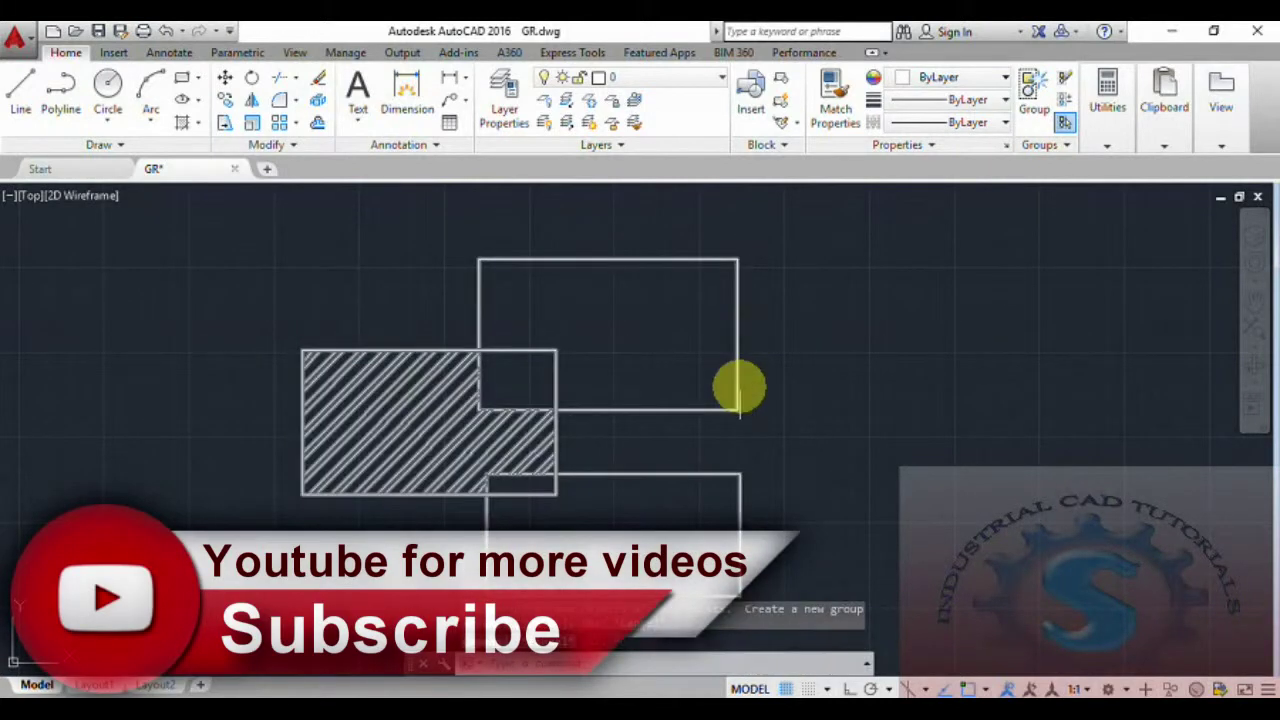
middle_click_drag(736, 373, 742, 350)
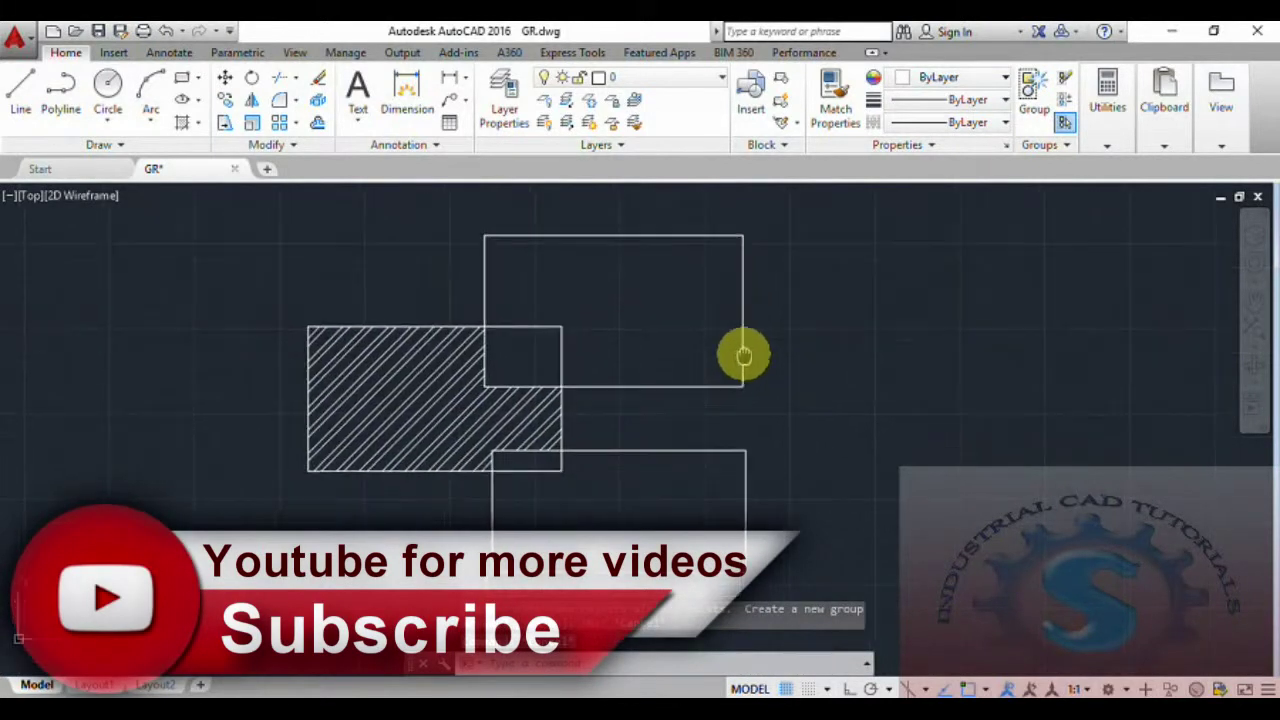
Rename the new group to GROUP1 through Group Edit
left_click(1120, 135)
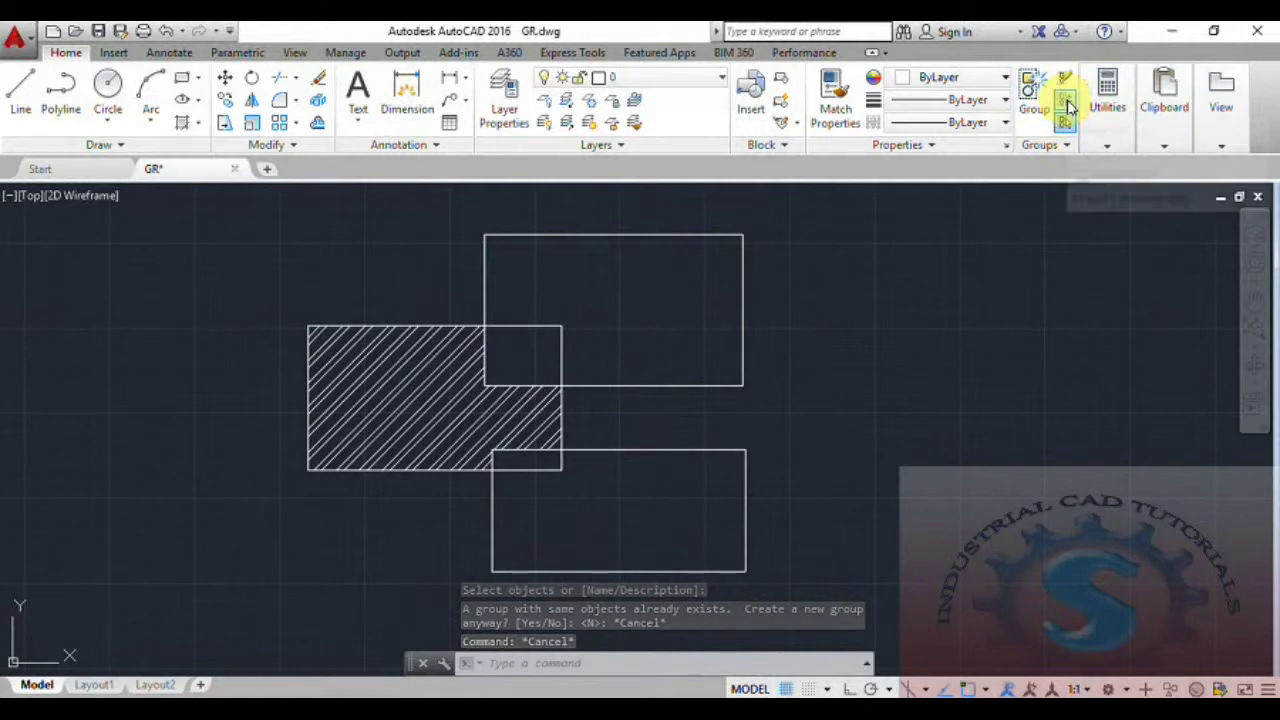
left_click(1066, 106)
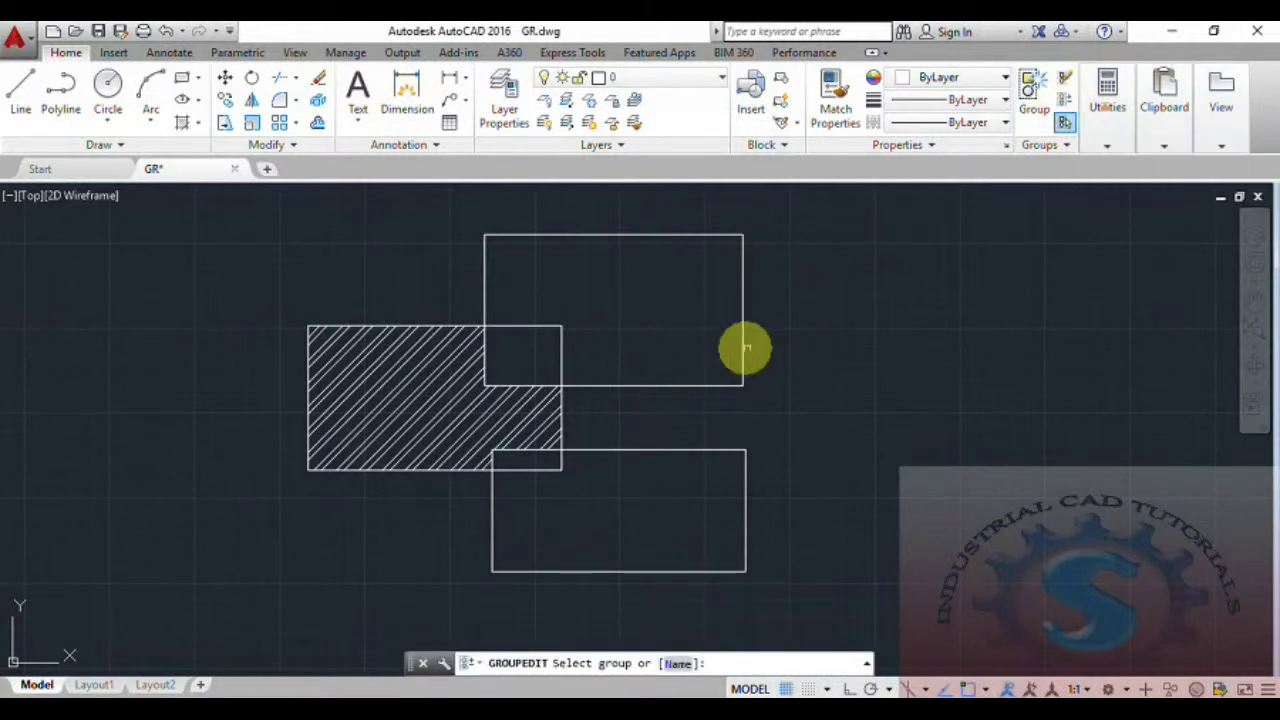
left_click(743, 350)
left_click(490, 667)
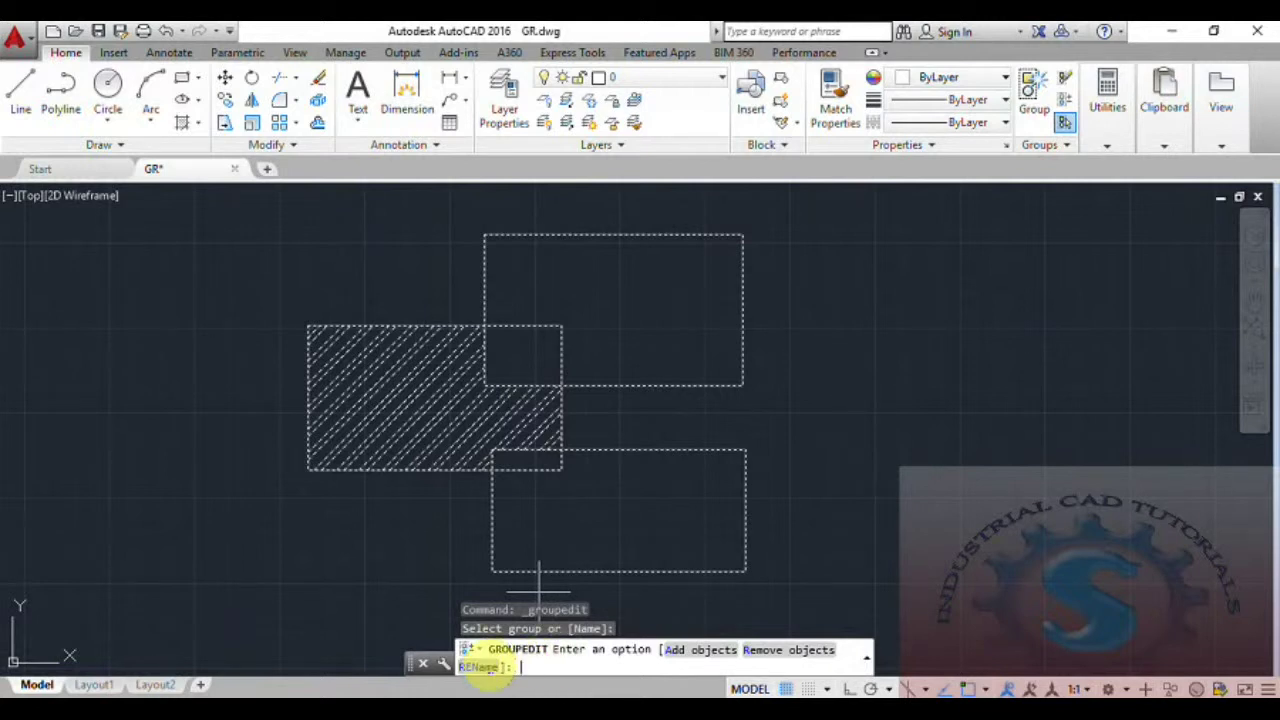
left_click(490, 667)
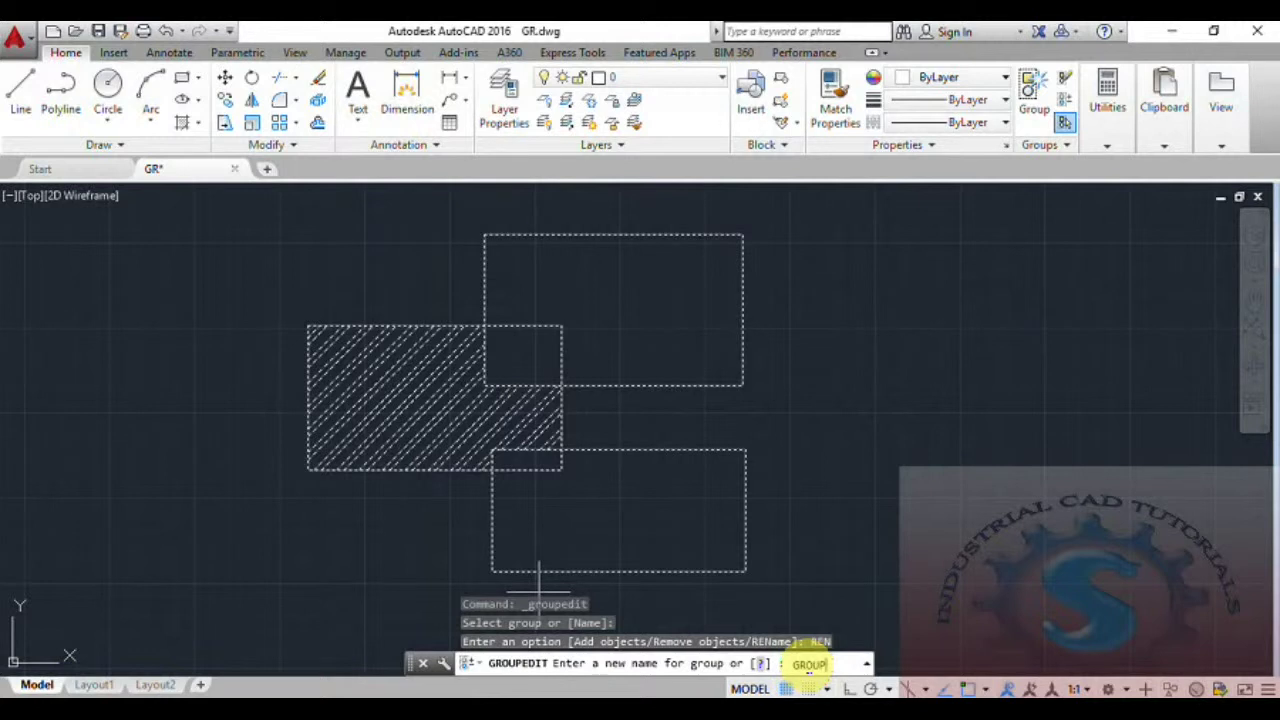
type("GROUP1")
key("Return")
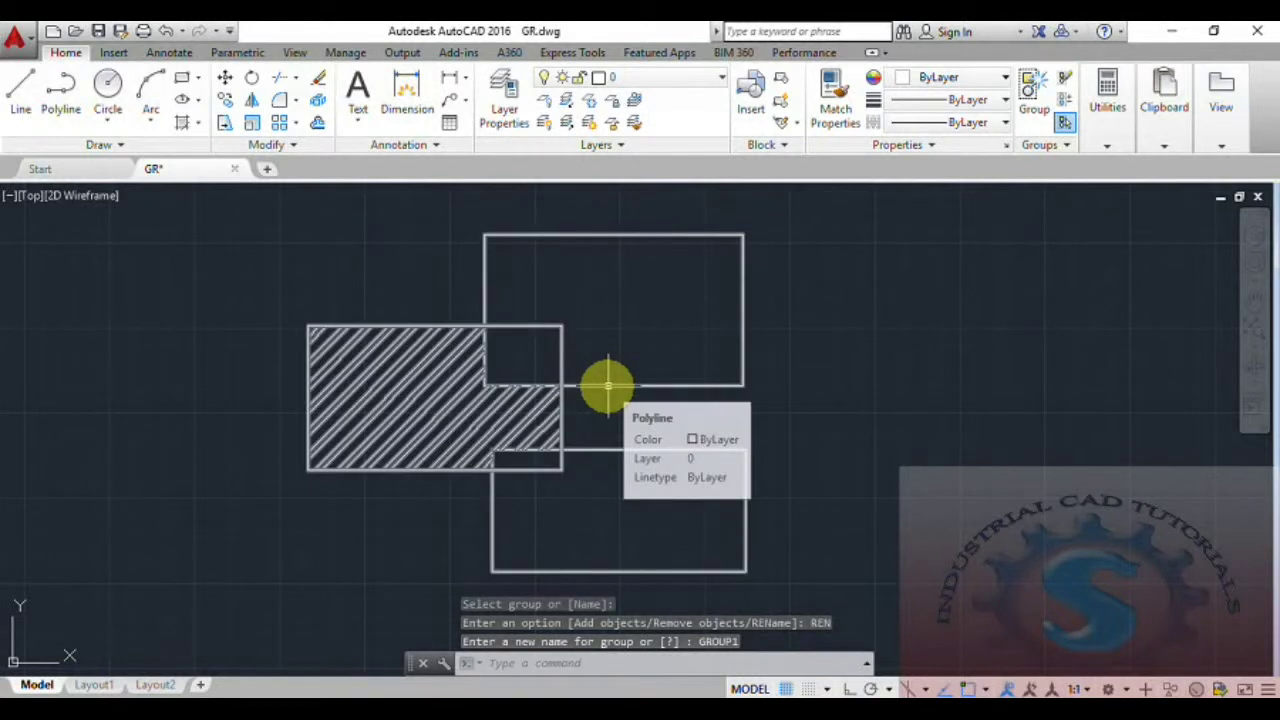
mouse_move(606, 380)
middle_mouse_down()
mouse_move(600, 394)
mouse_move(788, 455)
middle_mouse_up()
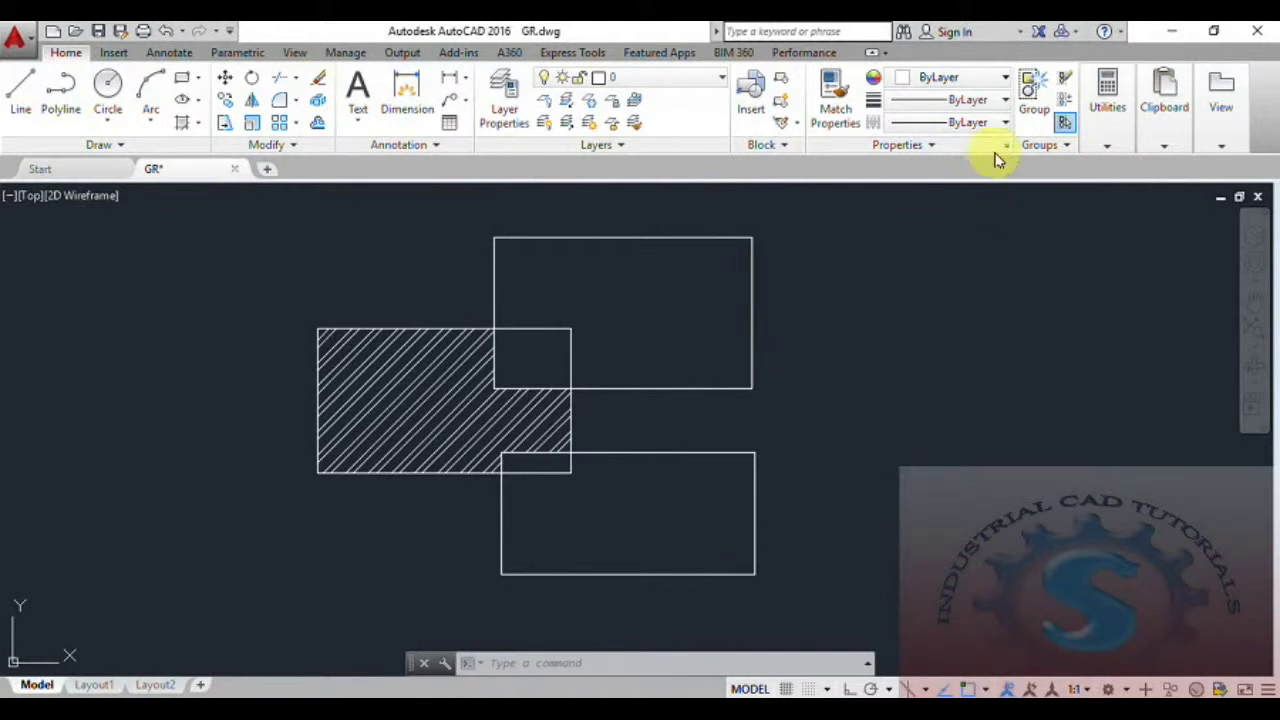
Open the Group Manager from the Groups panel and select GROUP1
left_click(1070, 147)
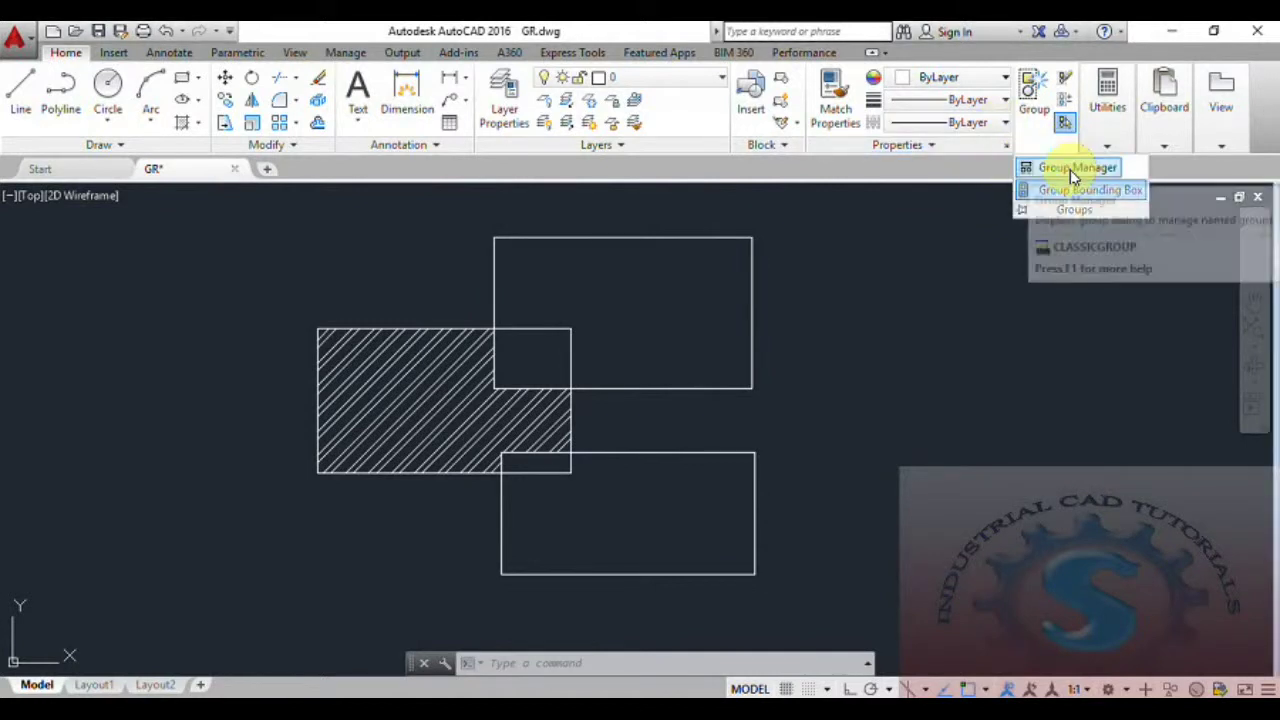
left_click(1072, 170)
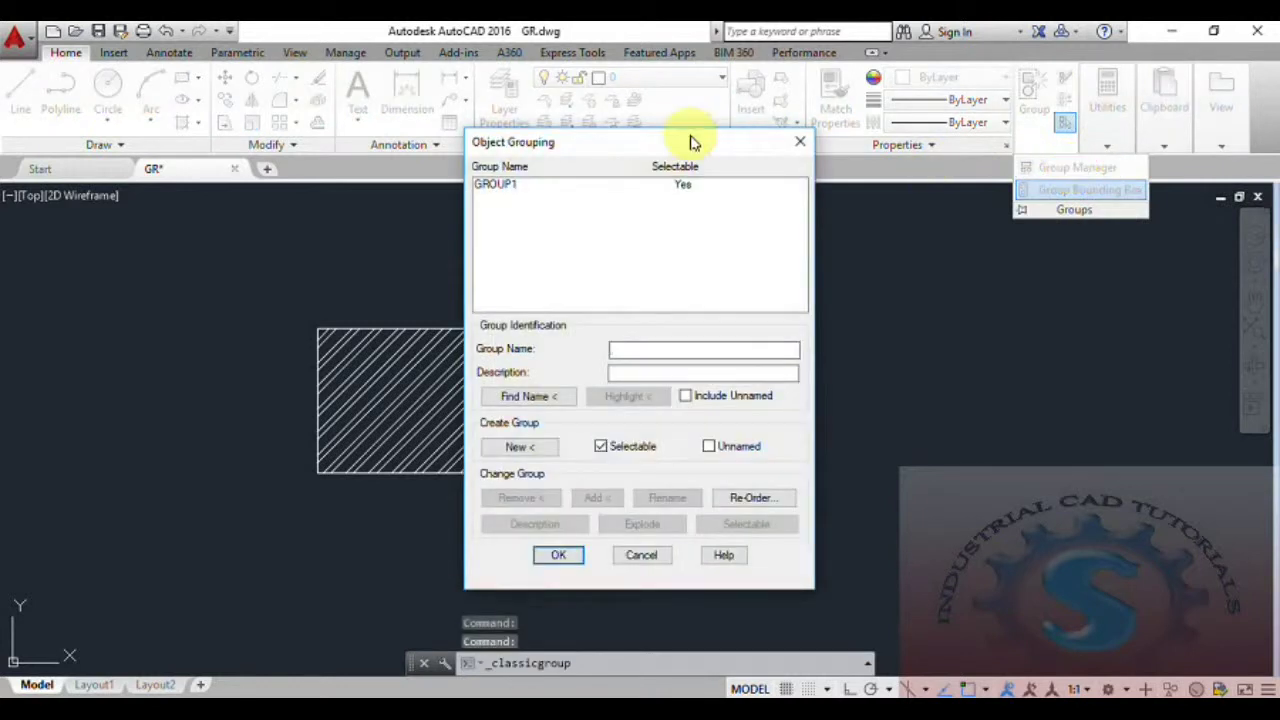
mouse_move(692, 143)
left_mouse_down()
mouse_move(845, 166)
mouse_move(1045, 172)
mouse_move(1034, 175)
left_mouse_up()
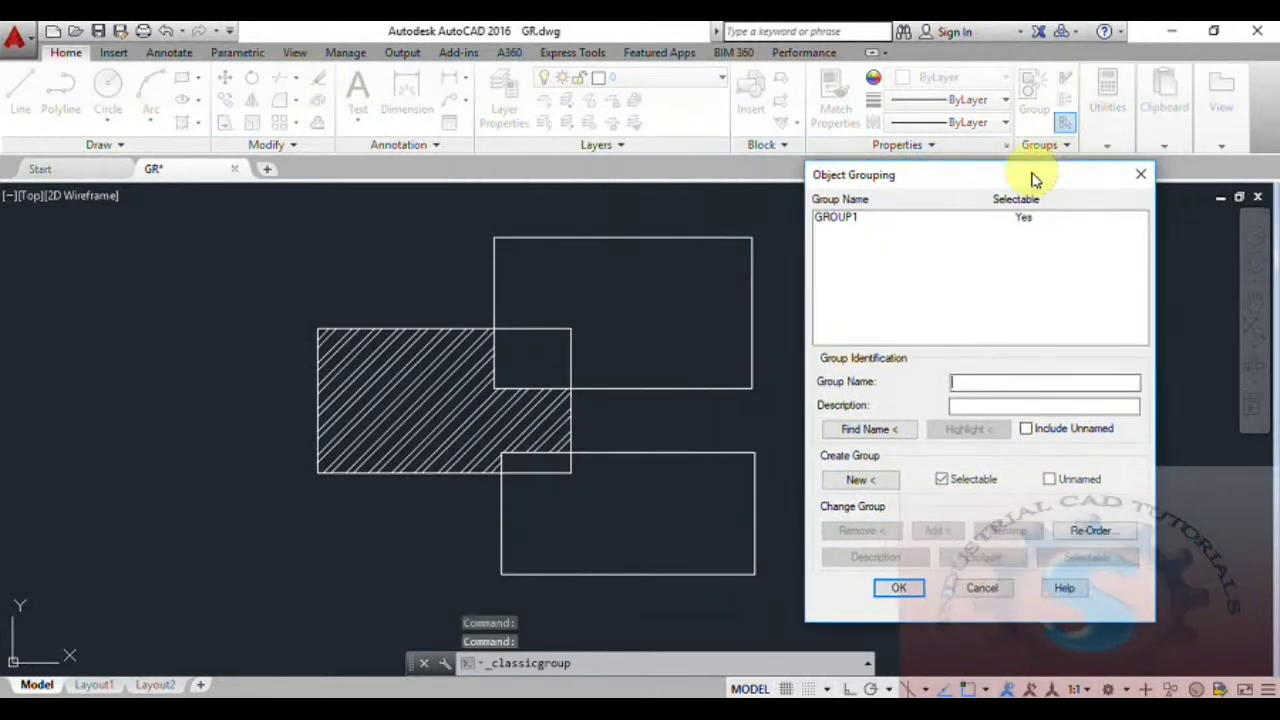
left_click(818, 222)
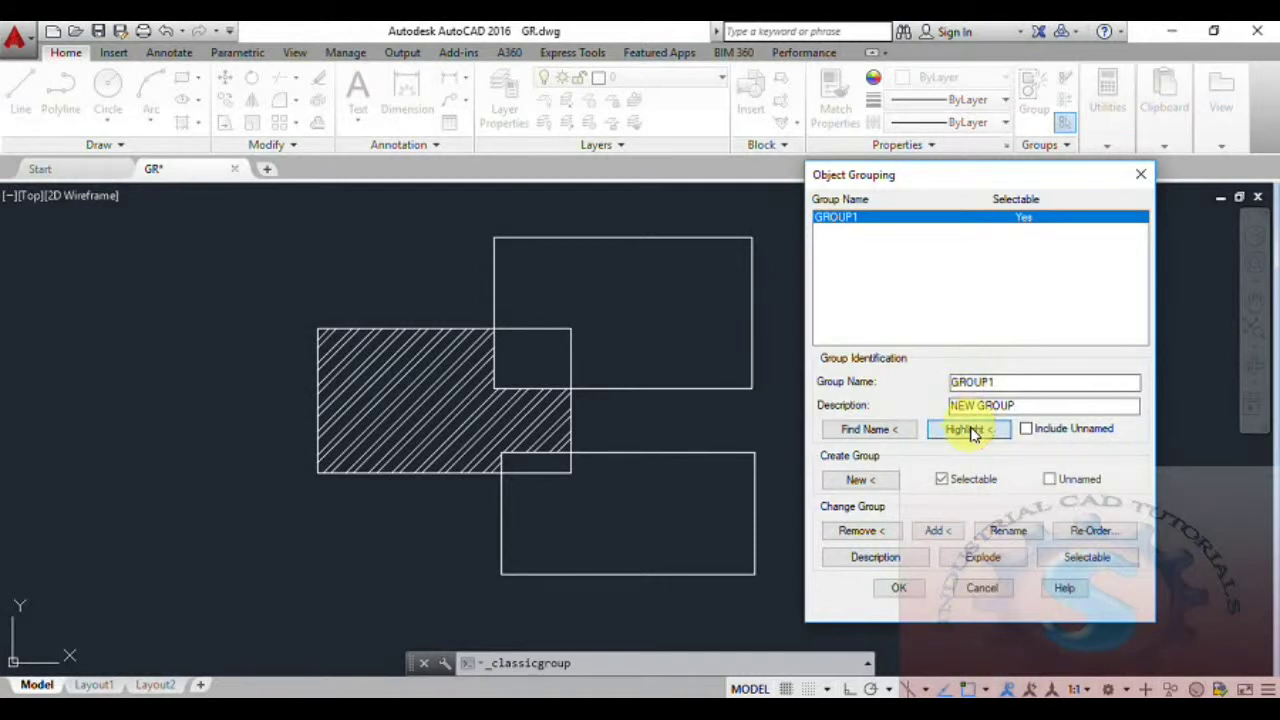
Highlight GROUP1's members and use Find Name on a rectangle edge
left_click(970, 430)
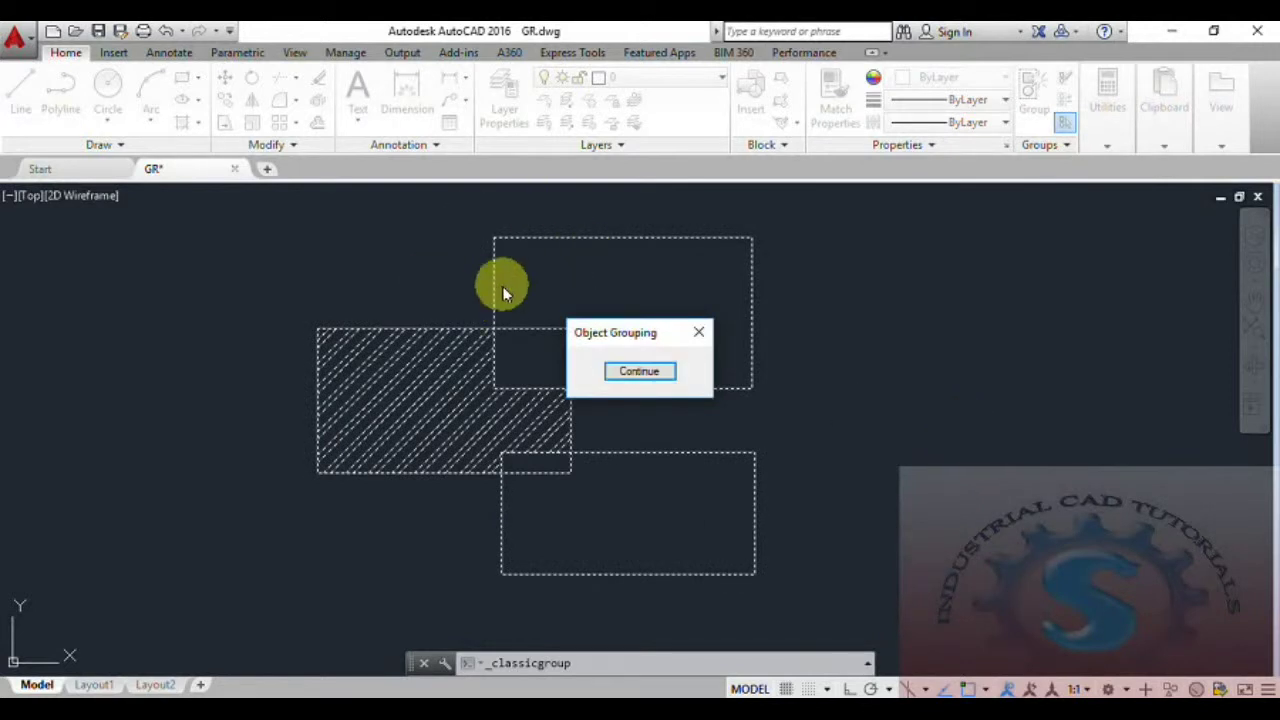
left_click(642, 372)
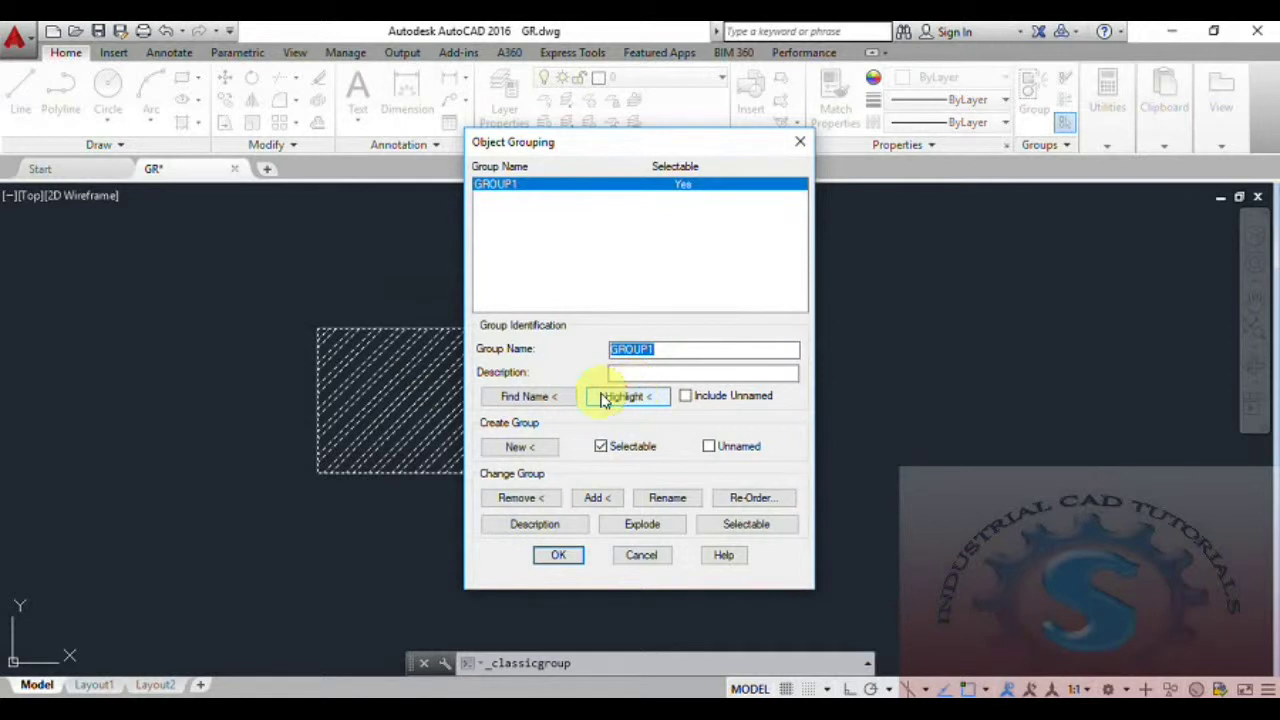
left_click(528, 398)
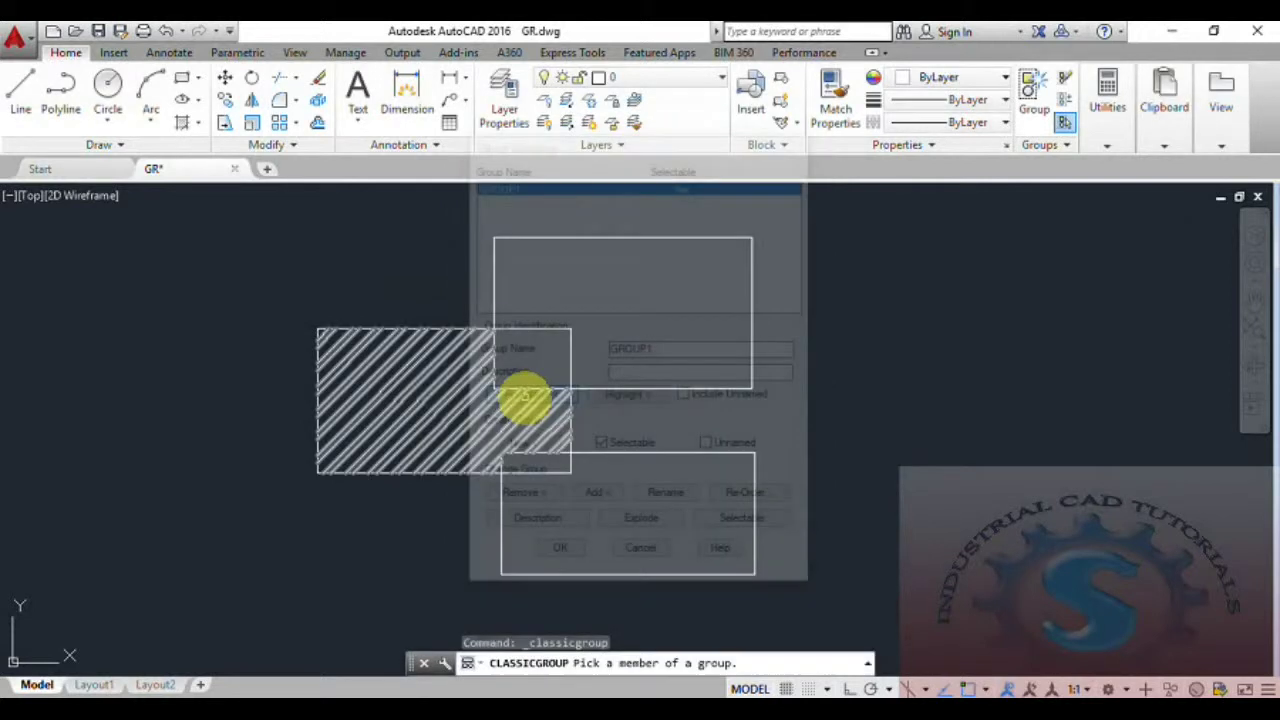
left_click(627, 390)
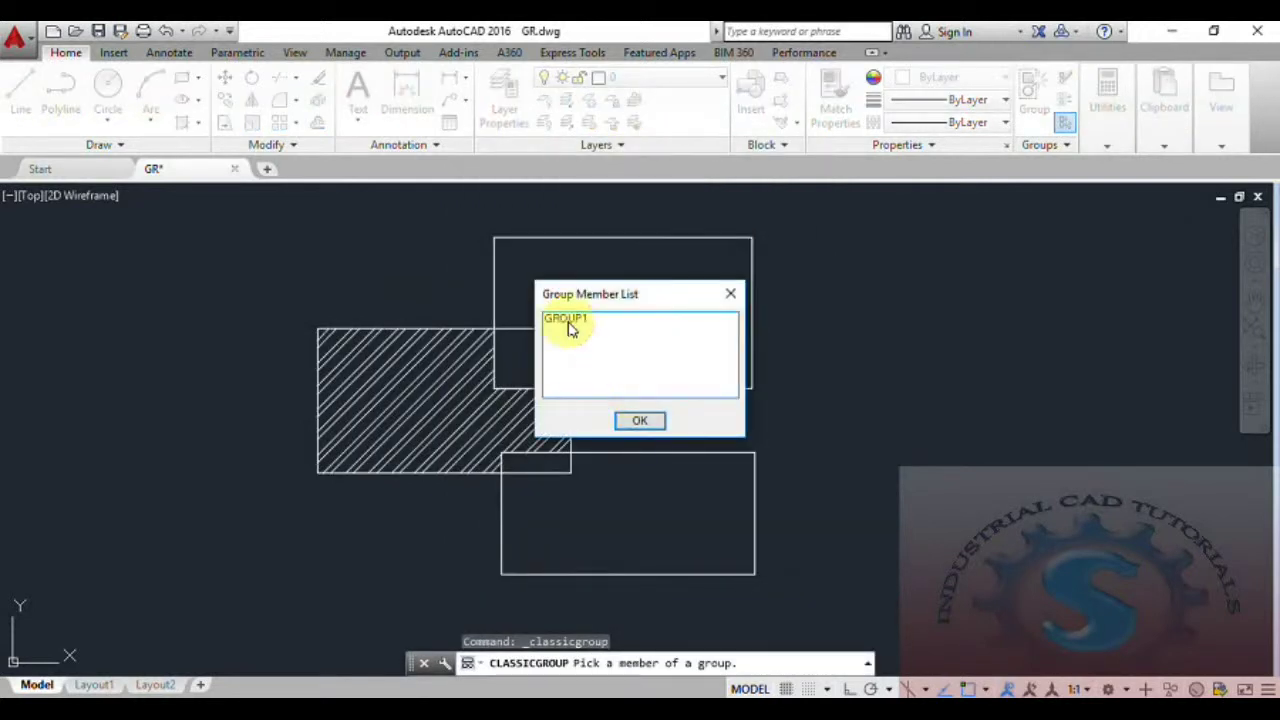
left_click(639, 420)
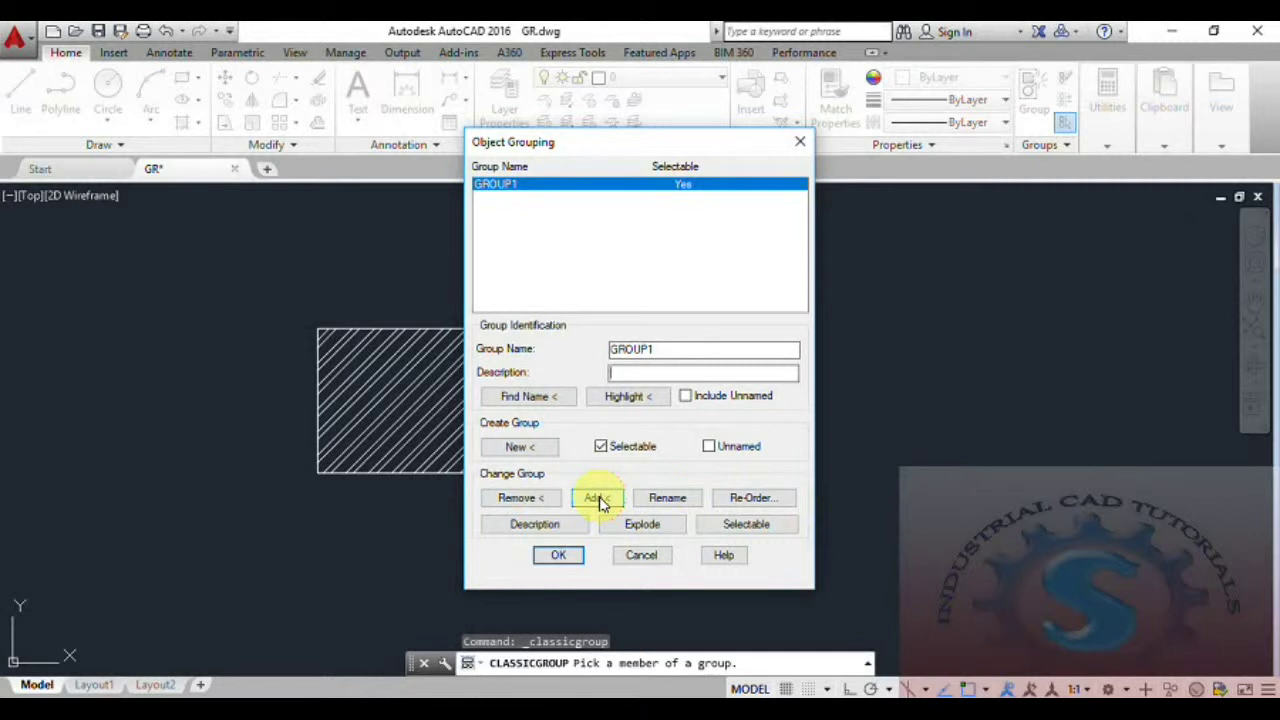
Remove the upper rectangle from GROUP1 and close Object Grouping with OK
left_click(518, 499)
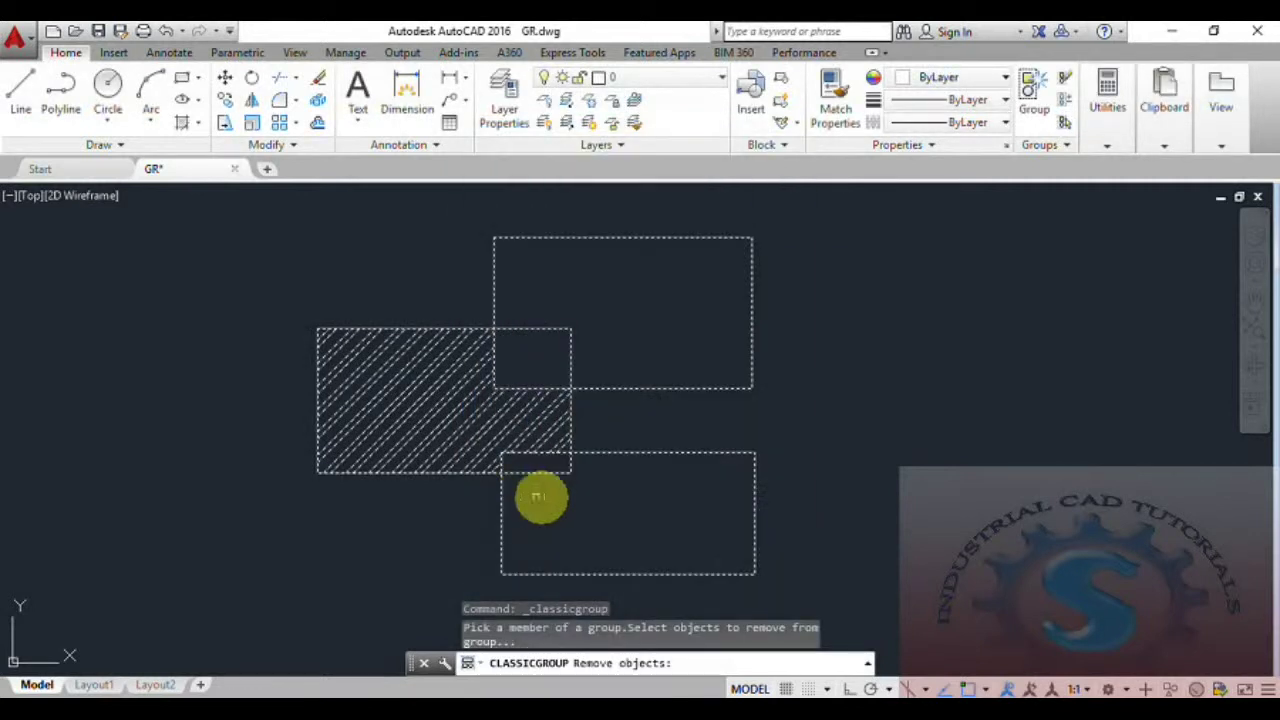
left_click(753, 273)
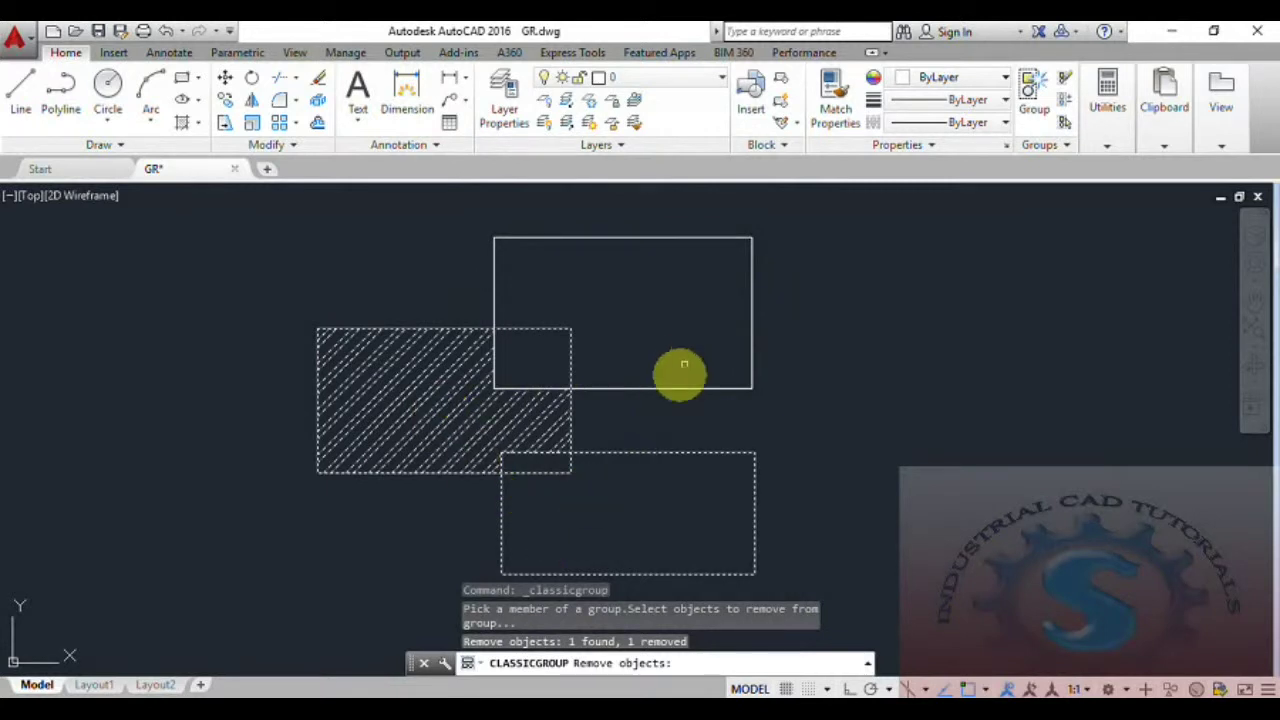
key("Return")
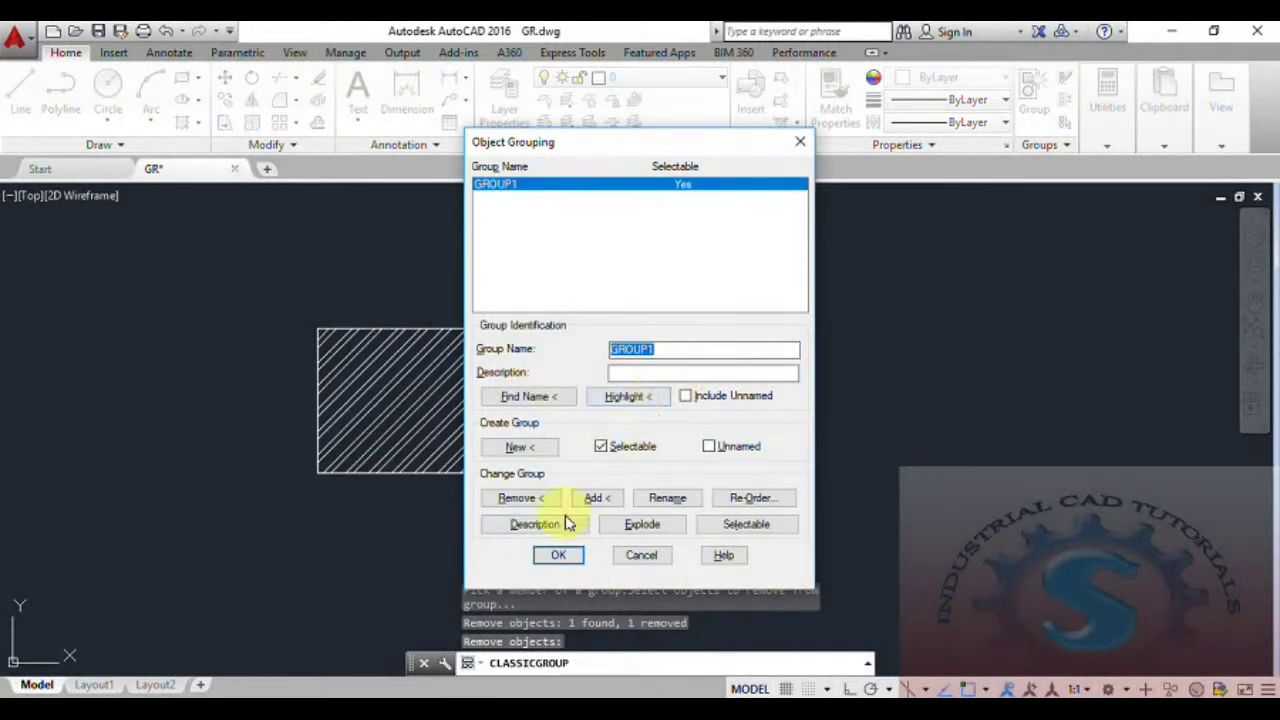
left_click(558, 556)
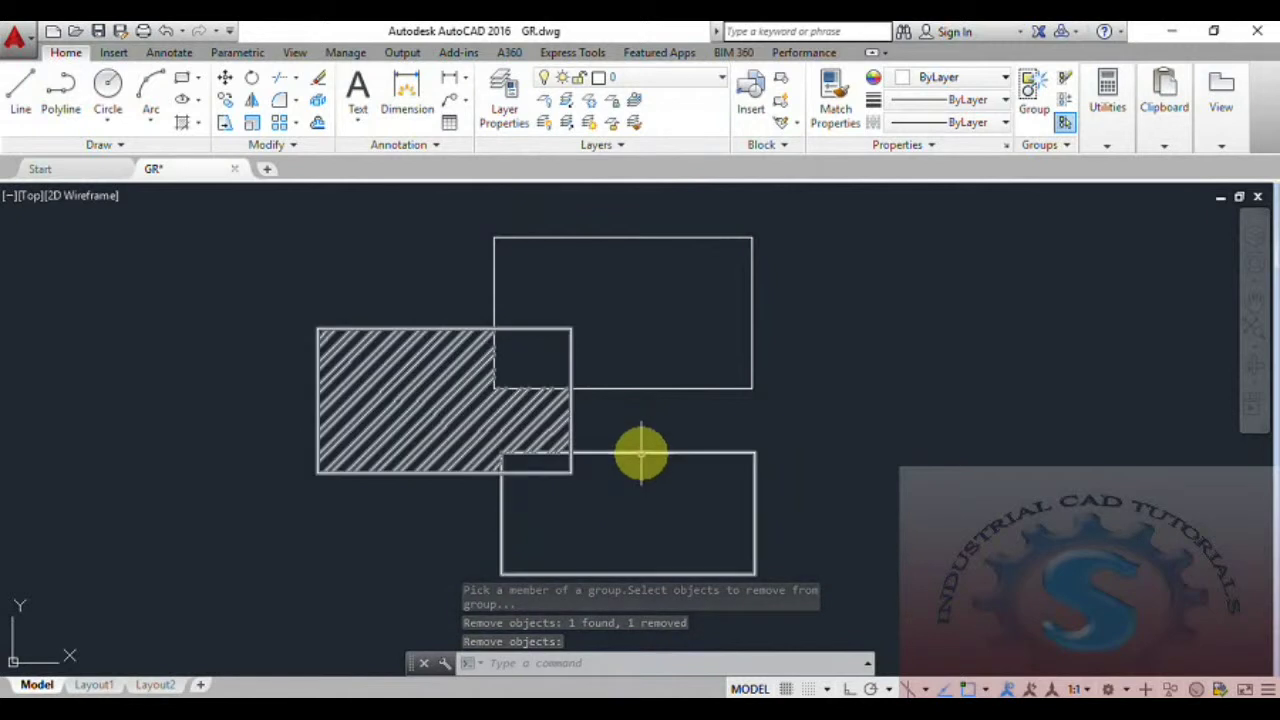
key("Return")
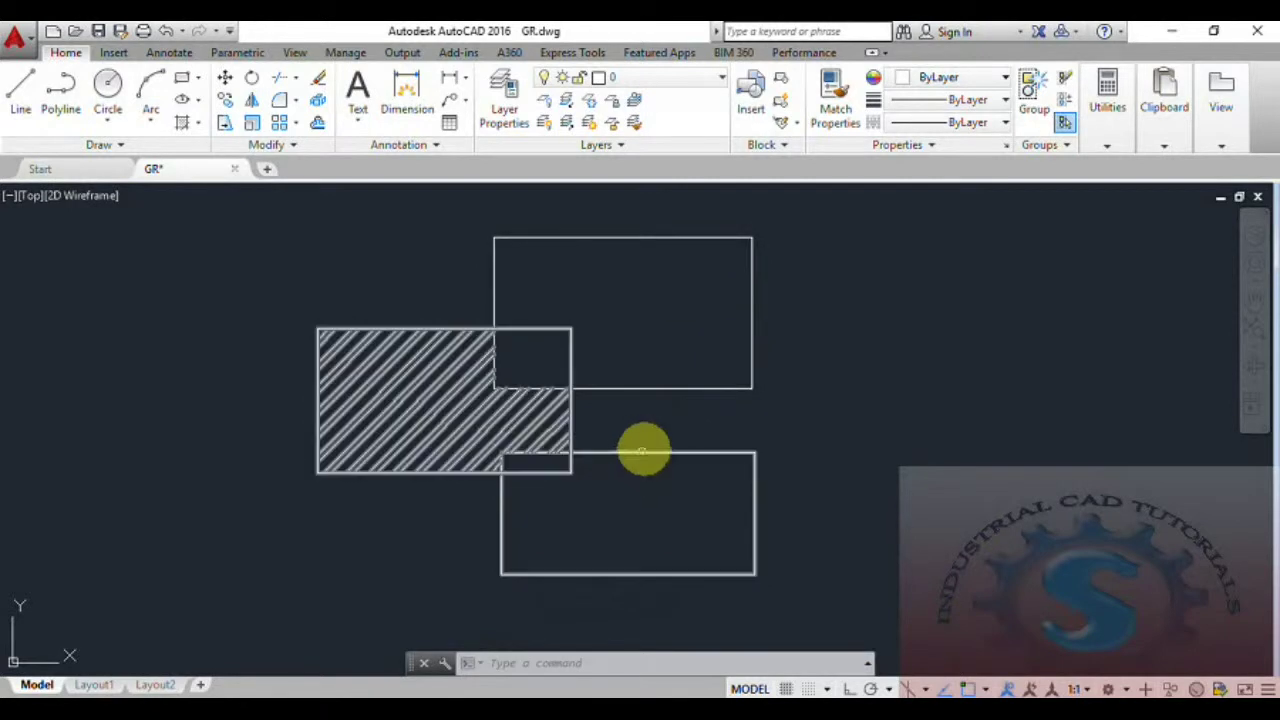
Run CLASSICGROUP and select GROUP1 in the Object Grouping dialog
left_click(1040, 150)
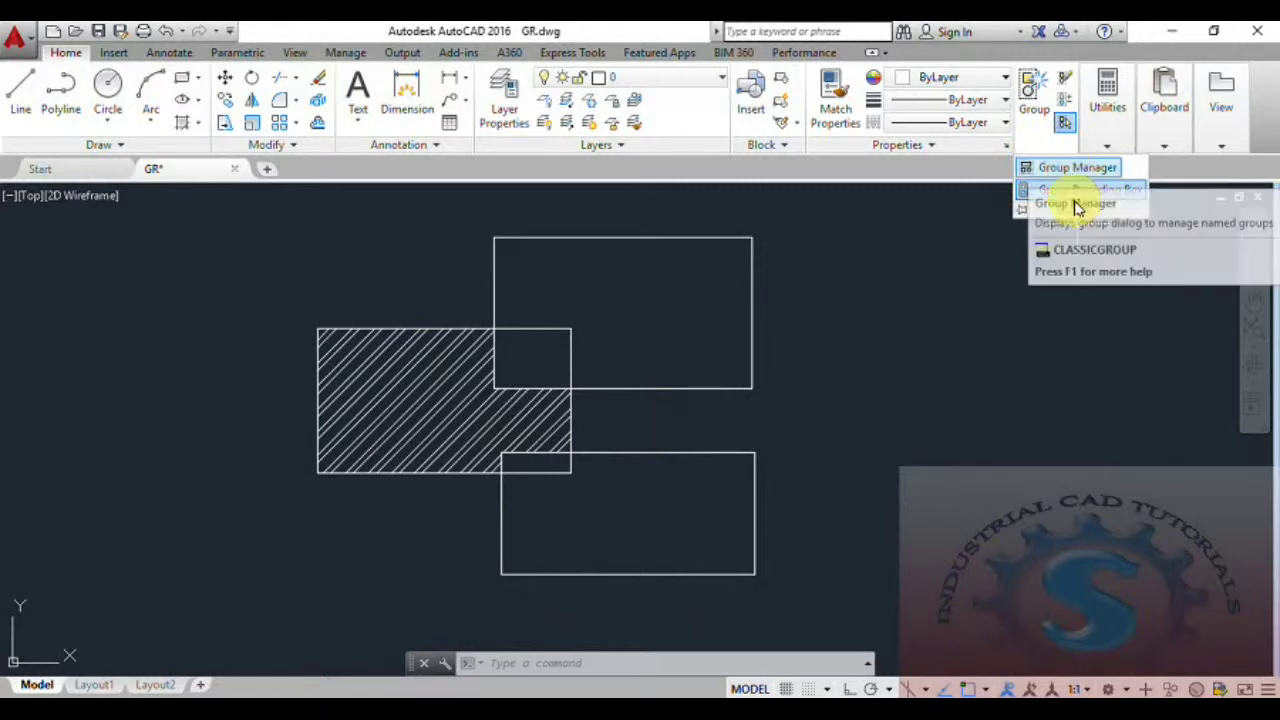
left_click(544, 663)
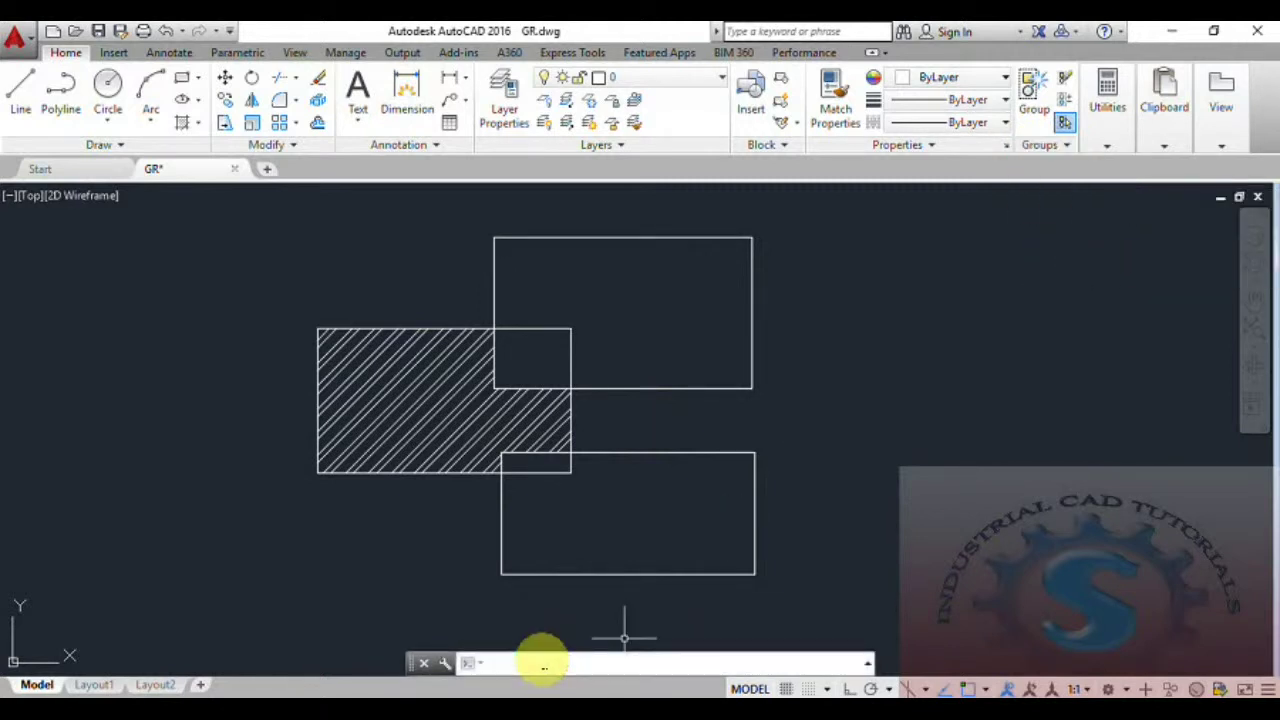
type("CLASSIC")
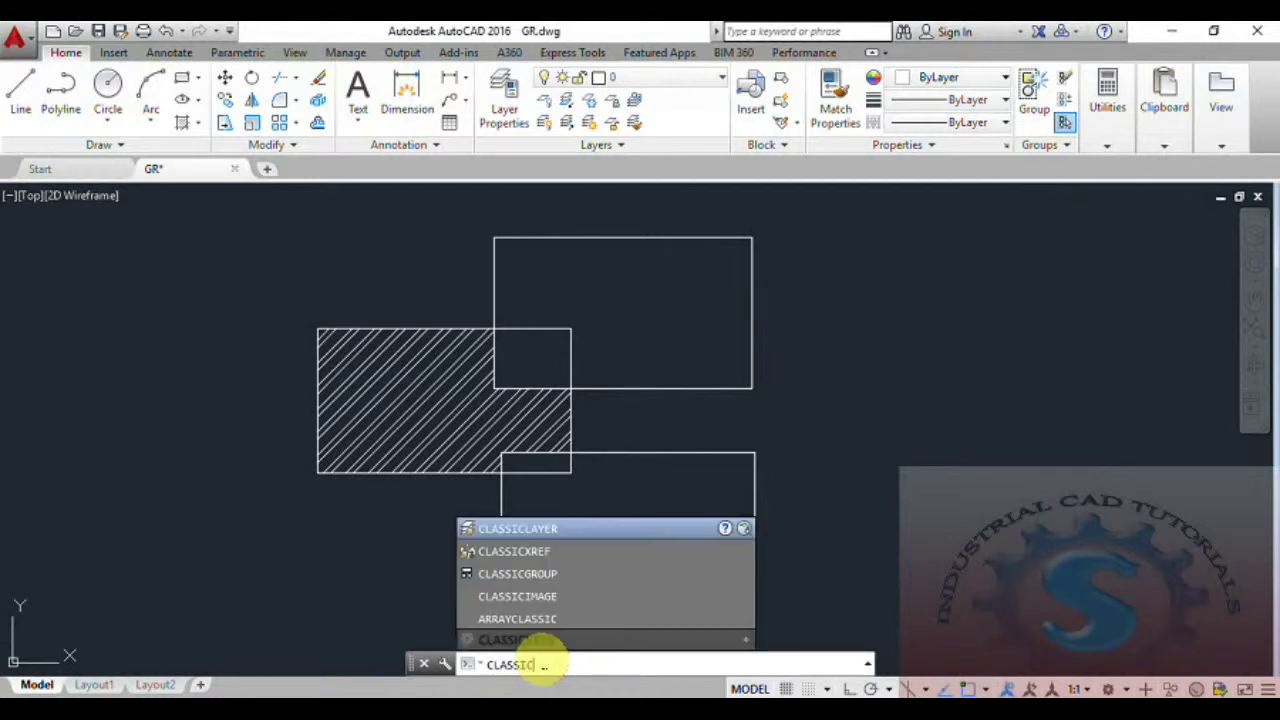
type("GROUP")
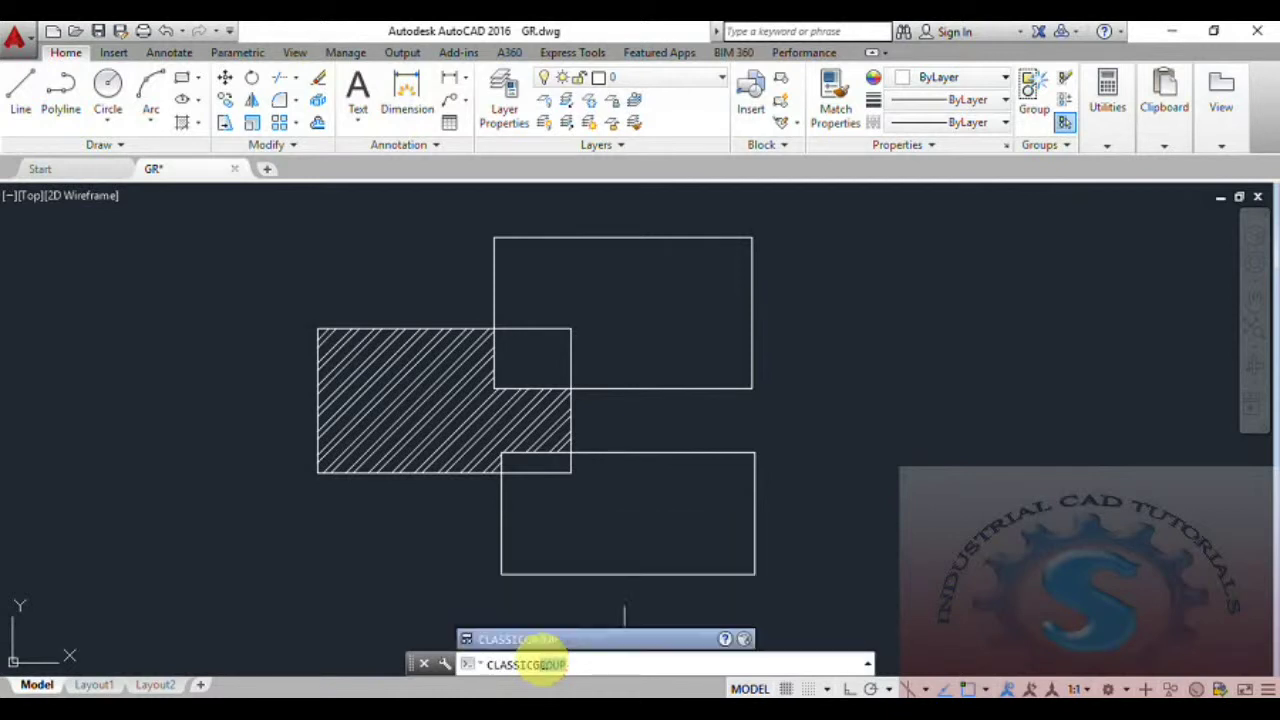
key("Return")
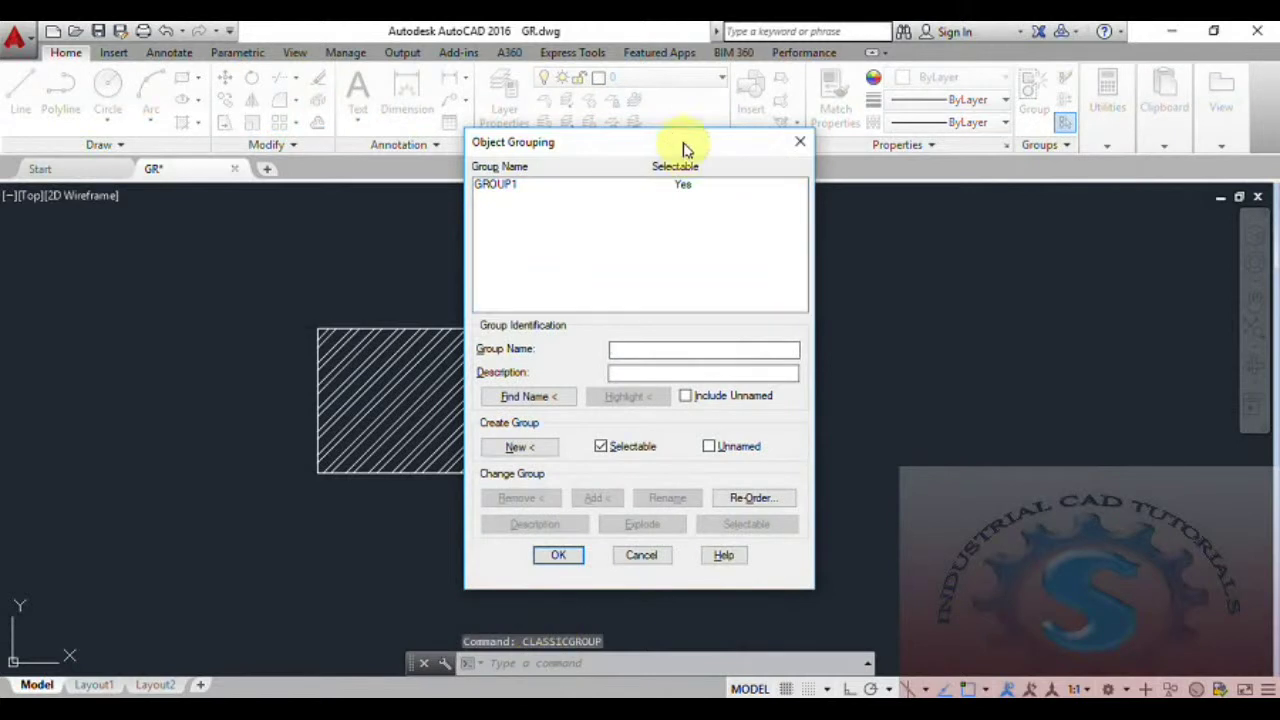
left_click_drag(684, 150, 982, 154)
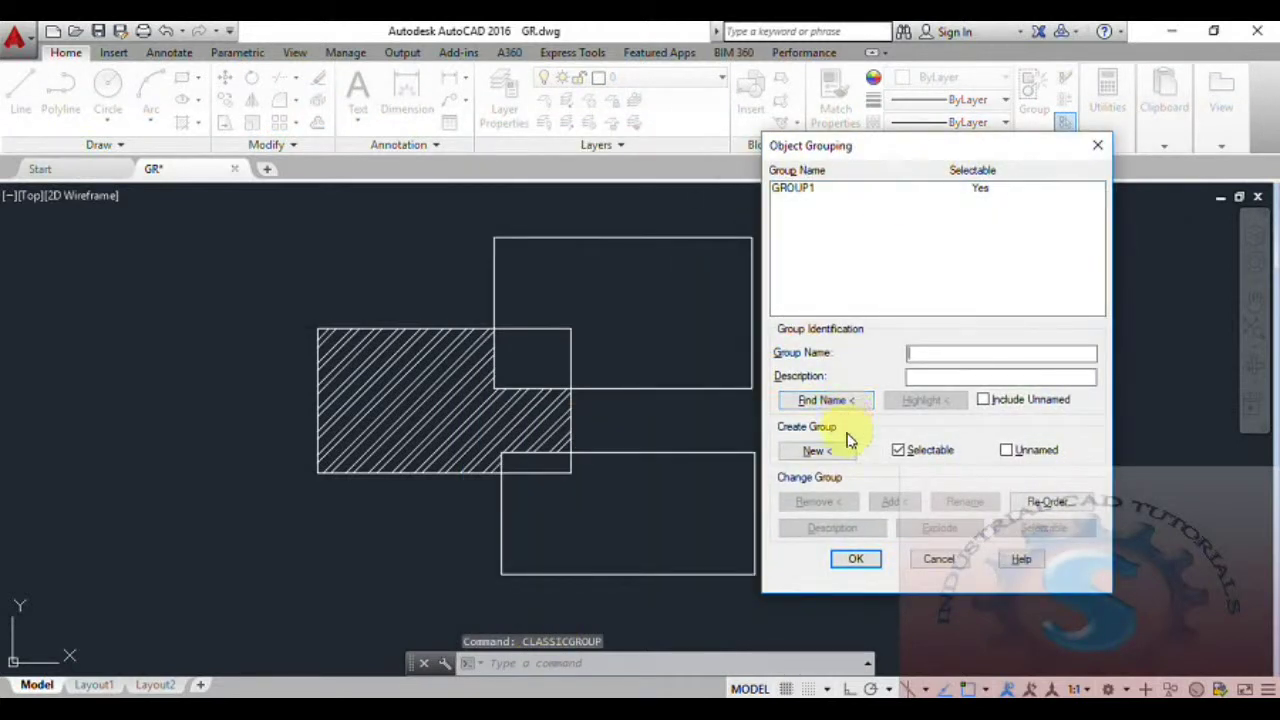
left_click(826, 199)
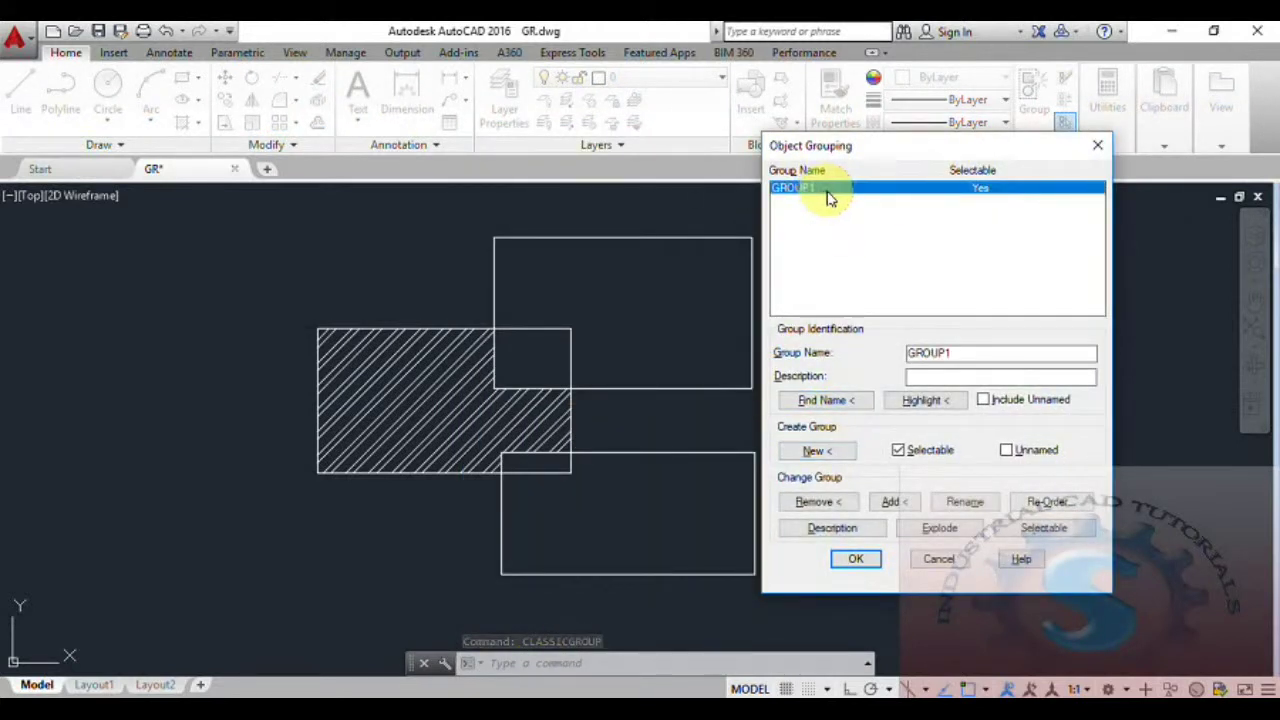
Add the upper rectangle back into GROUP1 and confirm with OK
left_click(889, 503)
left_click(752, 333)
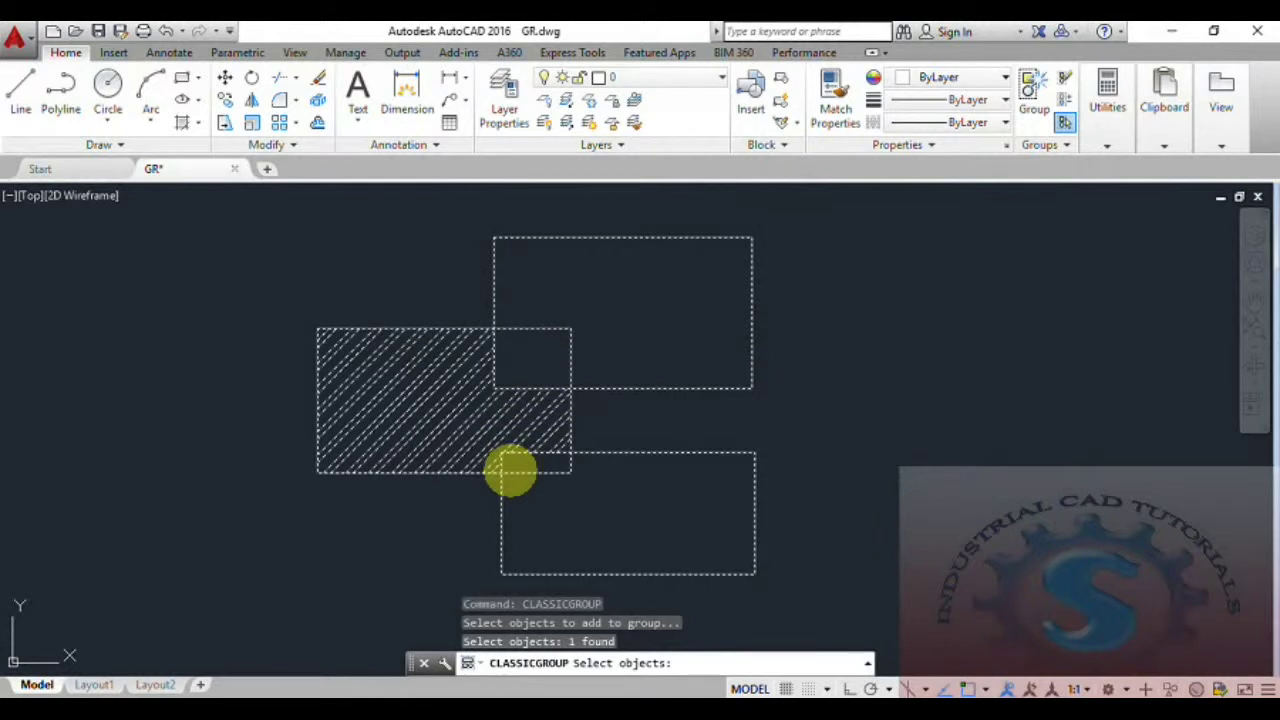
key("Return")
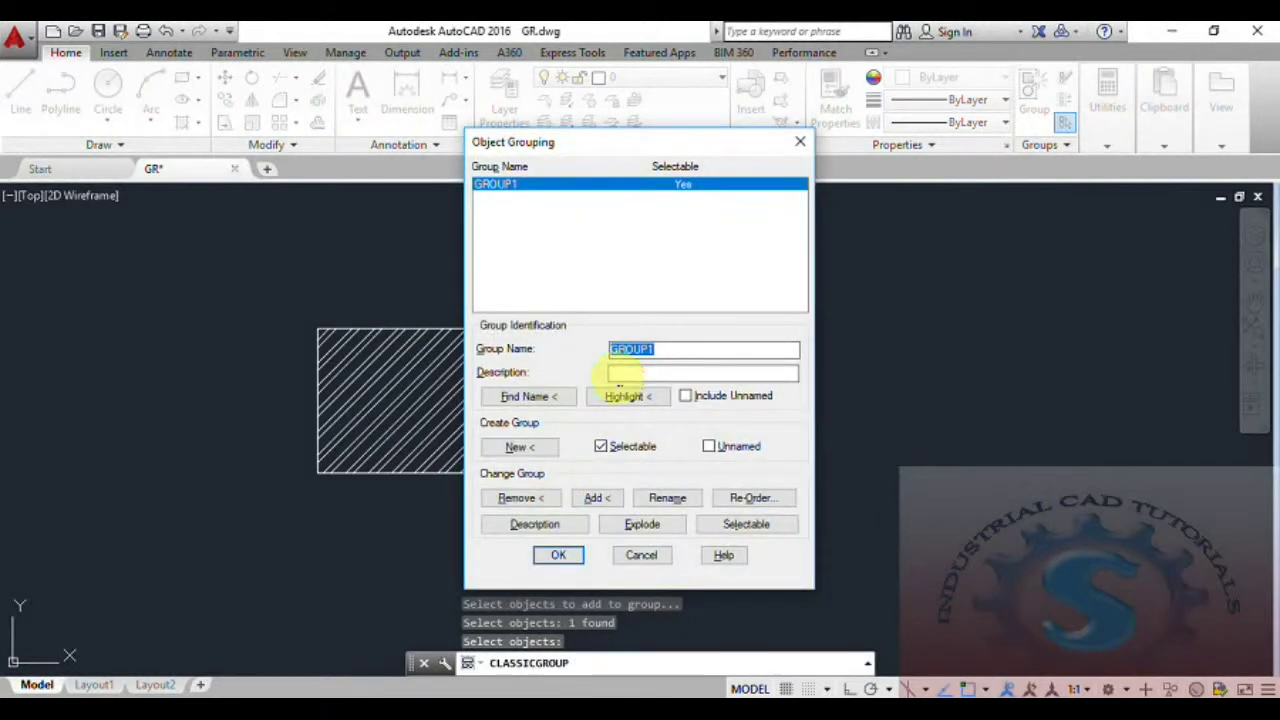
left_click_drag(652, 141, 768, 146)
left_click(684, 564)
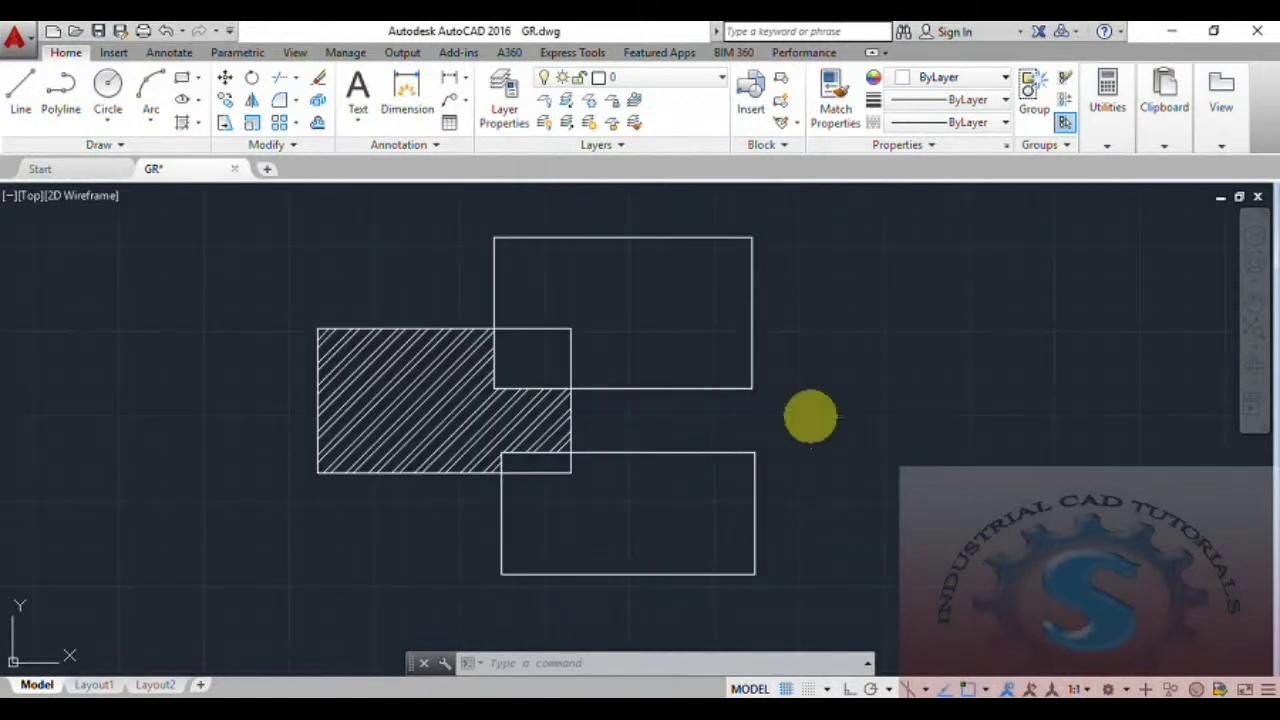
Open the Group Manager from the expanded Groups panel on the Home tab
middle_click_drag(791, 449, 791, 445)
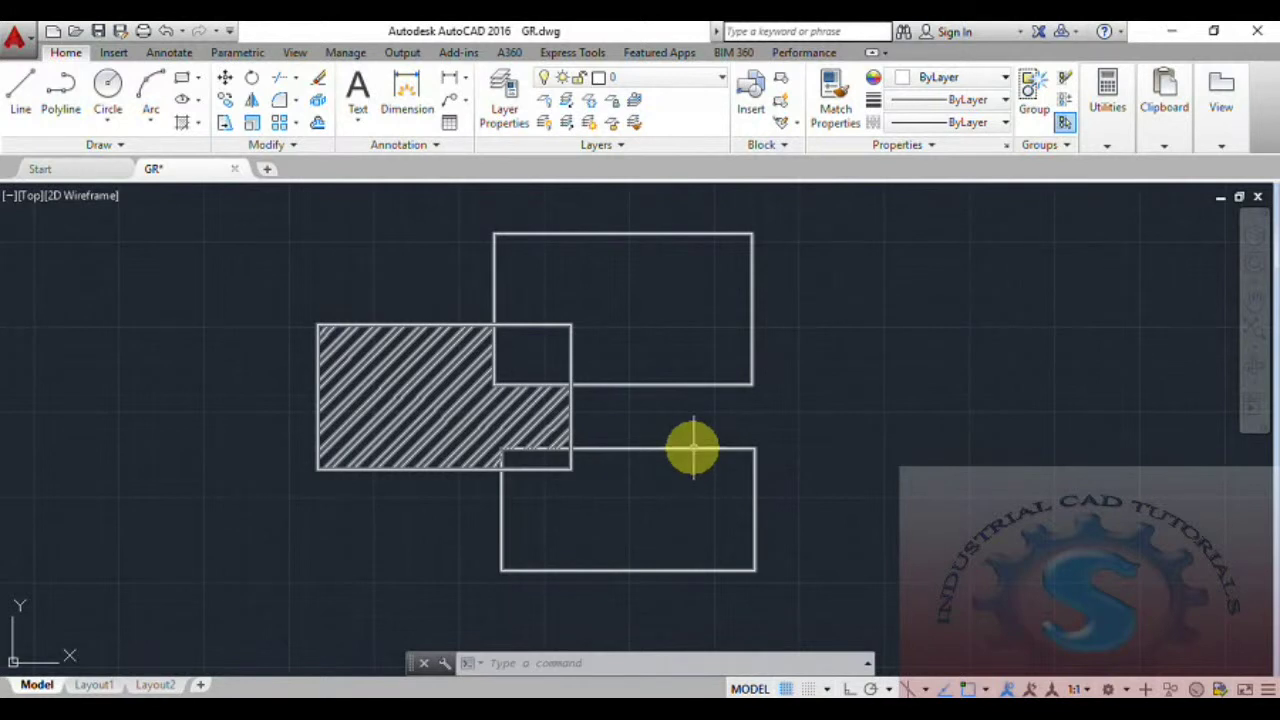
left_click(1065, 148)
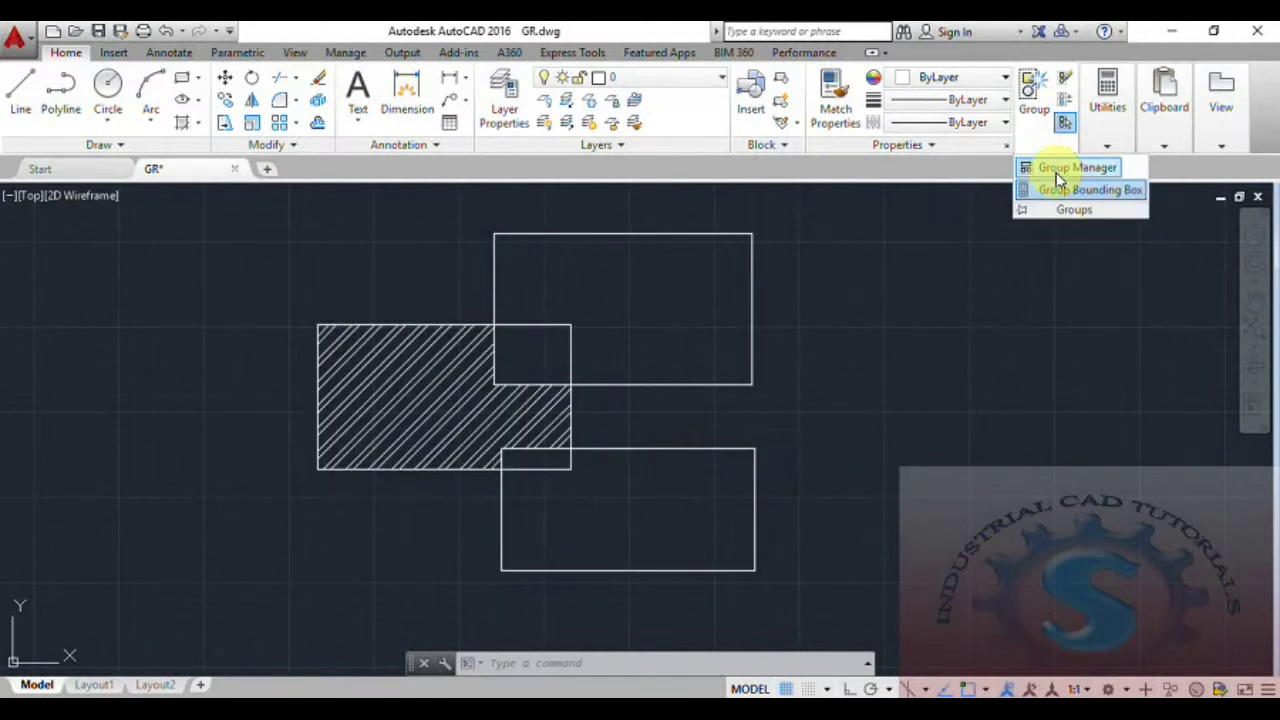
left_click(1059, 170)
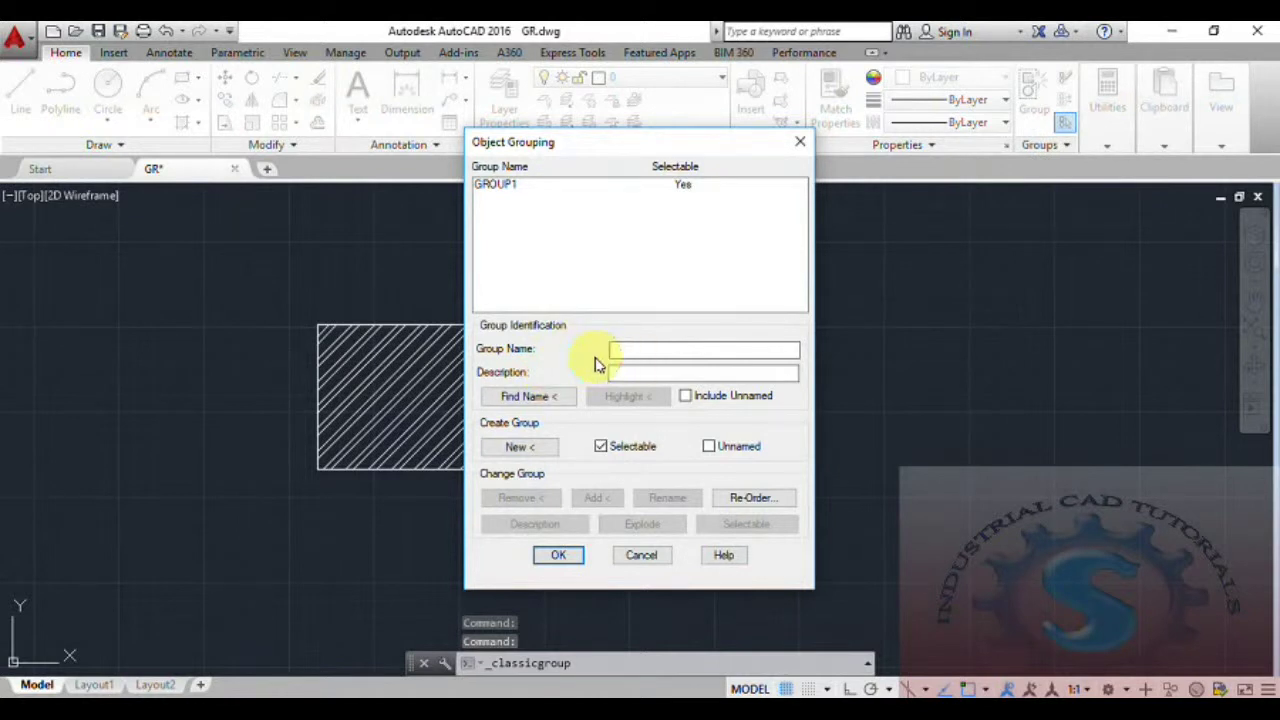
Explode GROUP1 in Object Grouping and close the dialog with OK
left_click(529, 189)
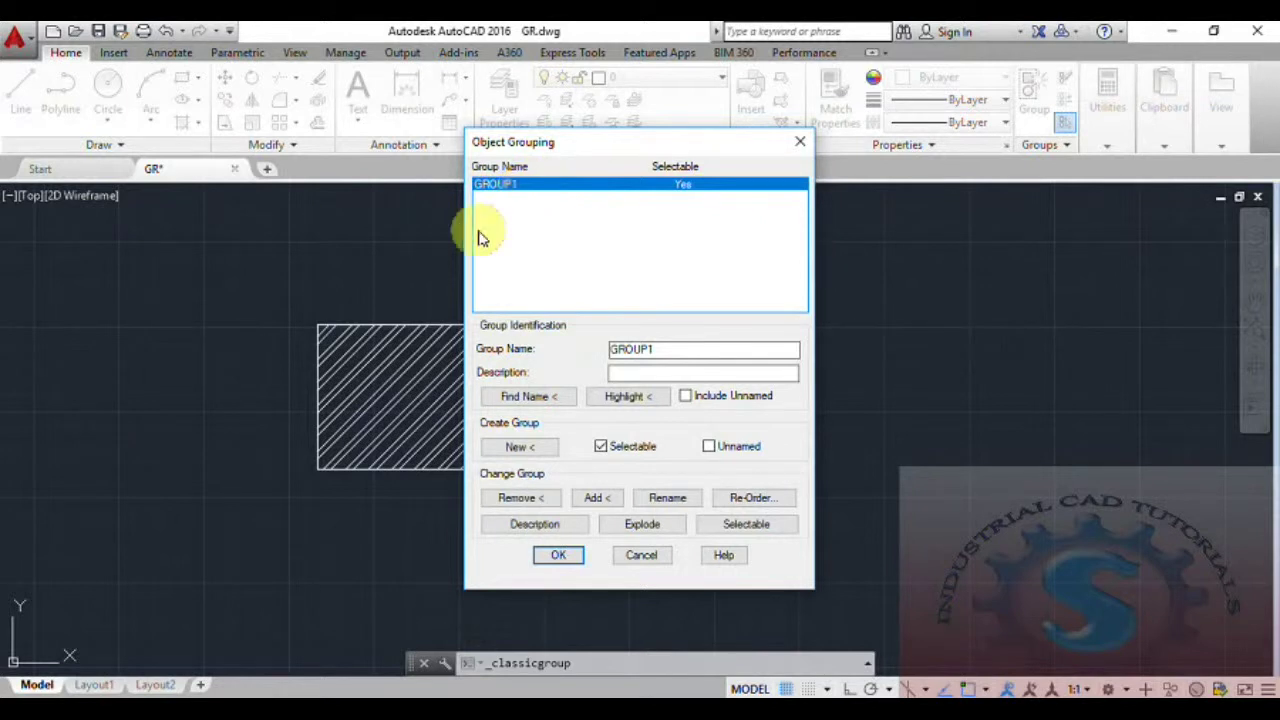
left_click(680, 504)
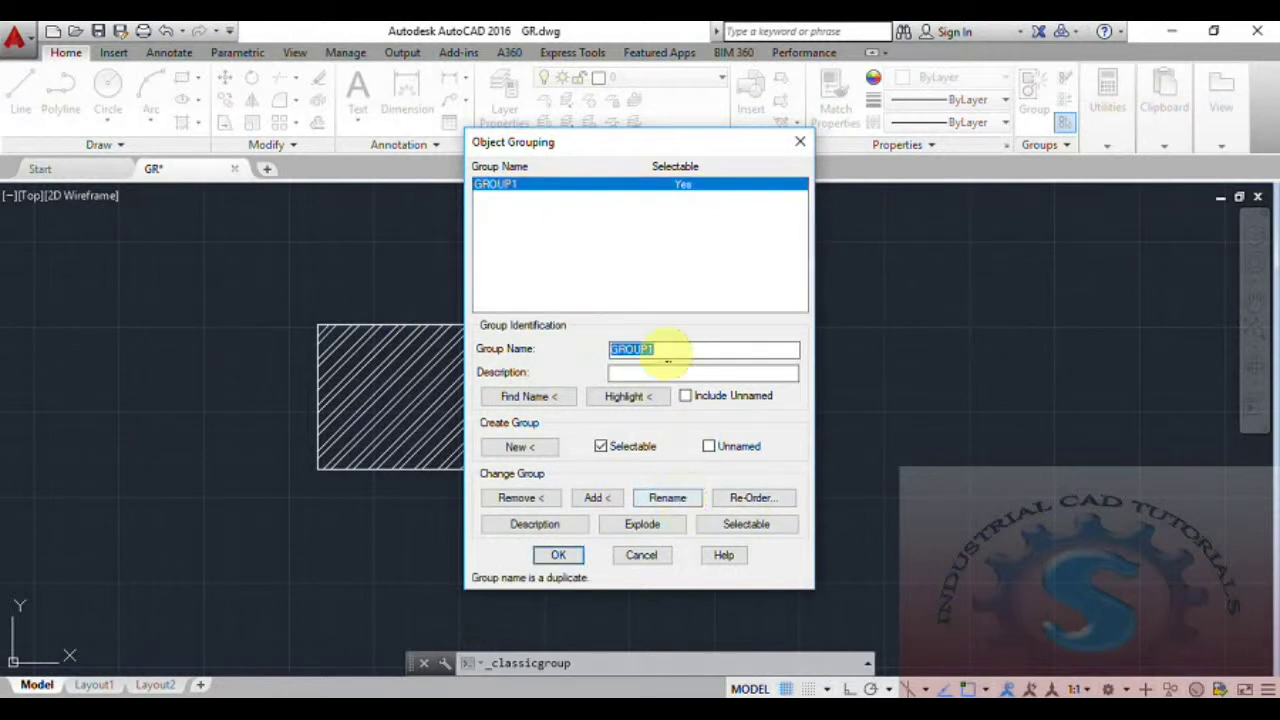
left_click(642, 528)
left_click(560, 556)
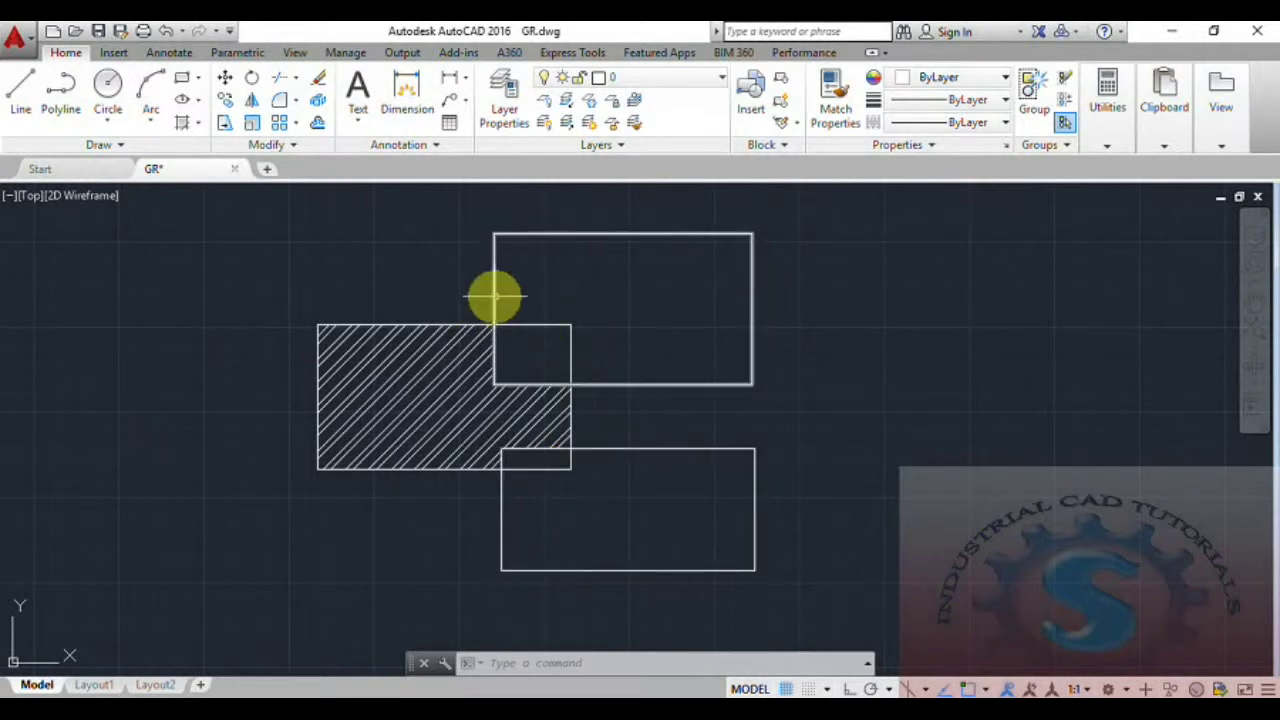
left_click(1046, 151)
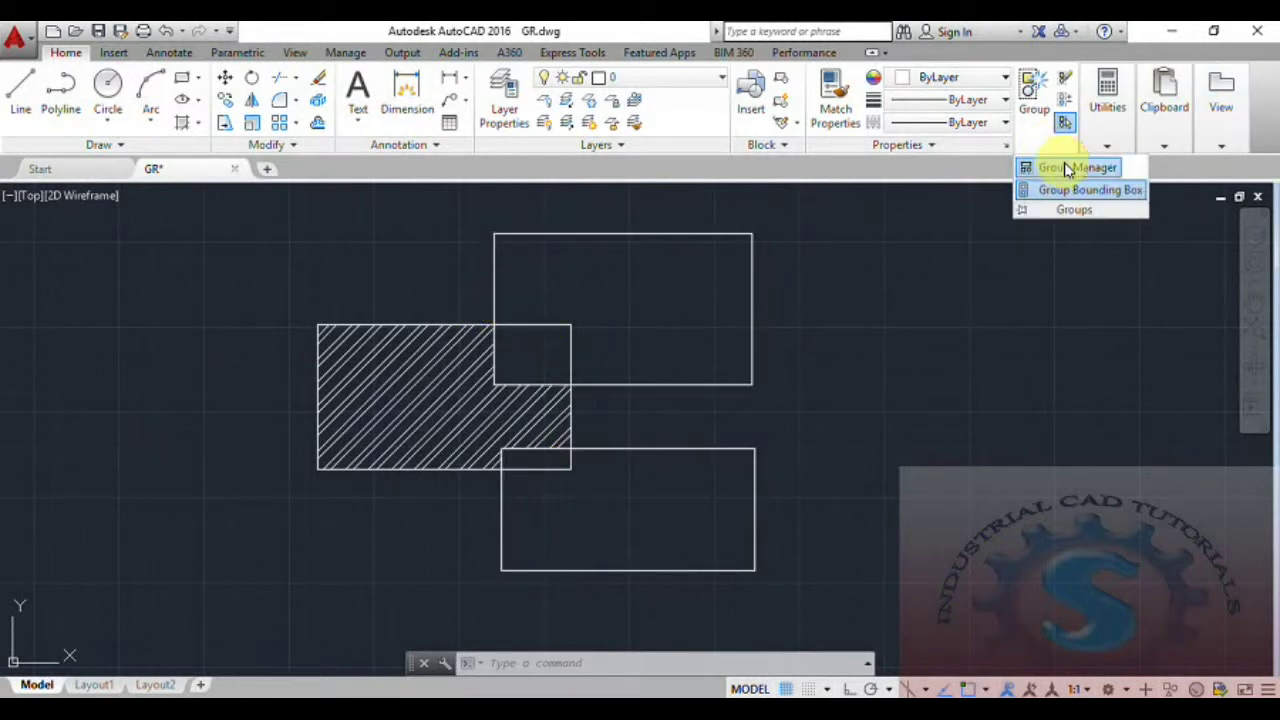
left_click(1068, 169)
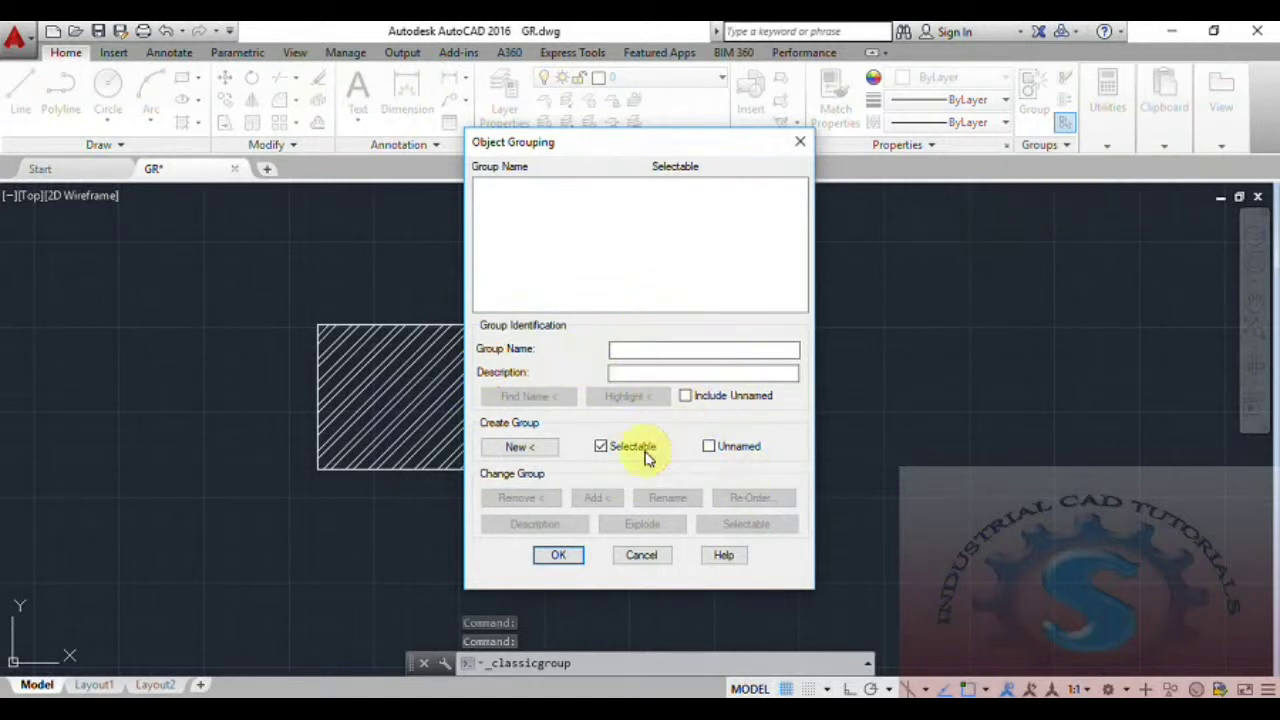
left_click(500, 200)
left_click(500, 437)
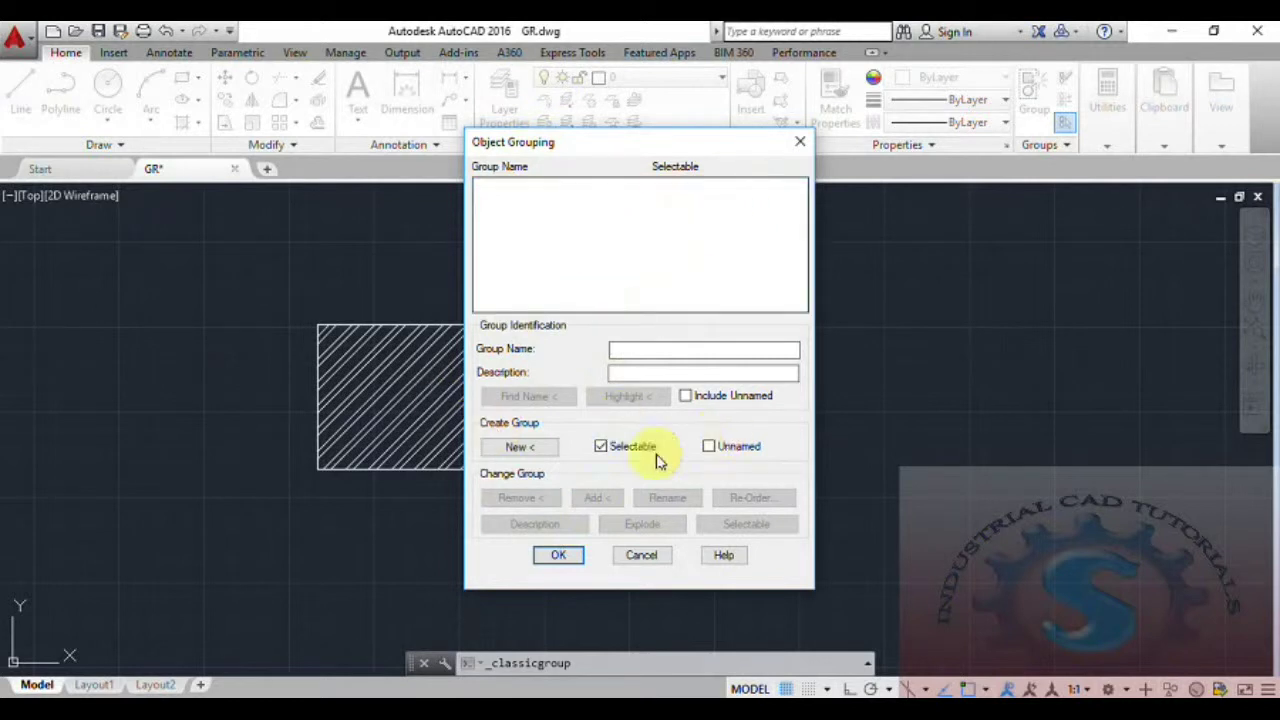
left_click(801, 147)
left_click(1060, 146)
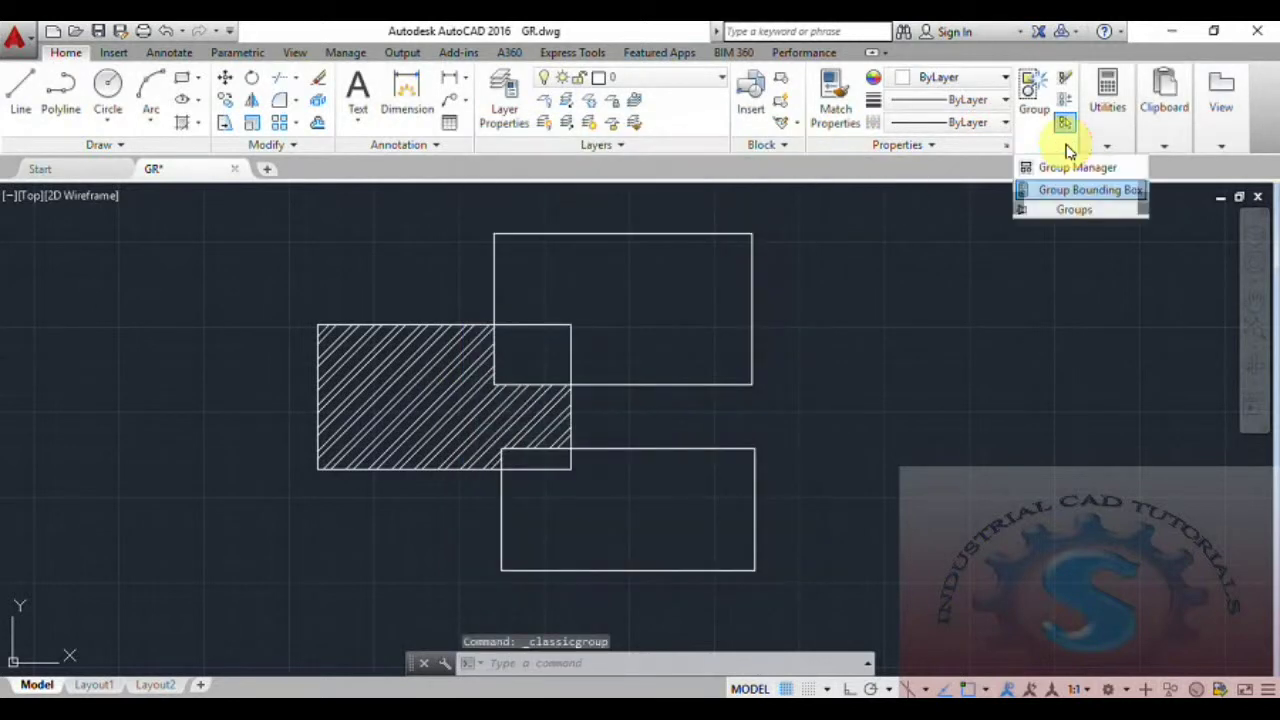
left_click(1060, 168)
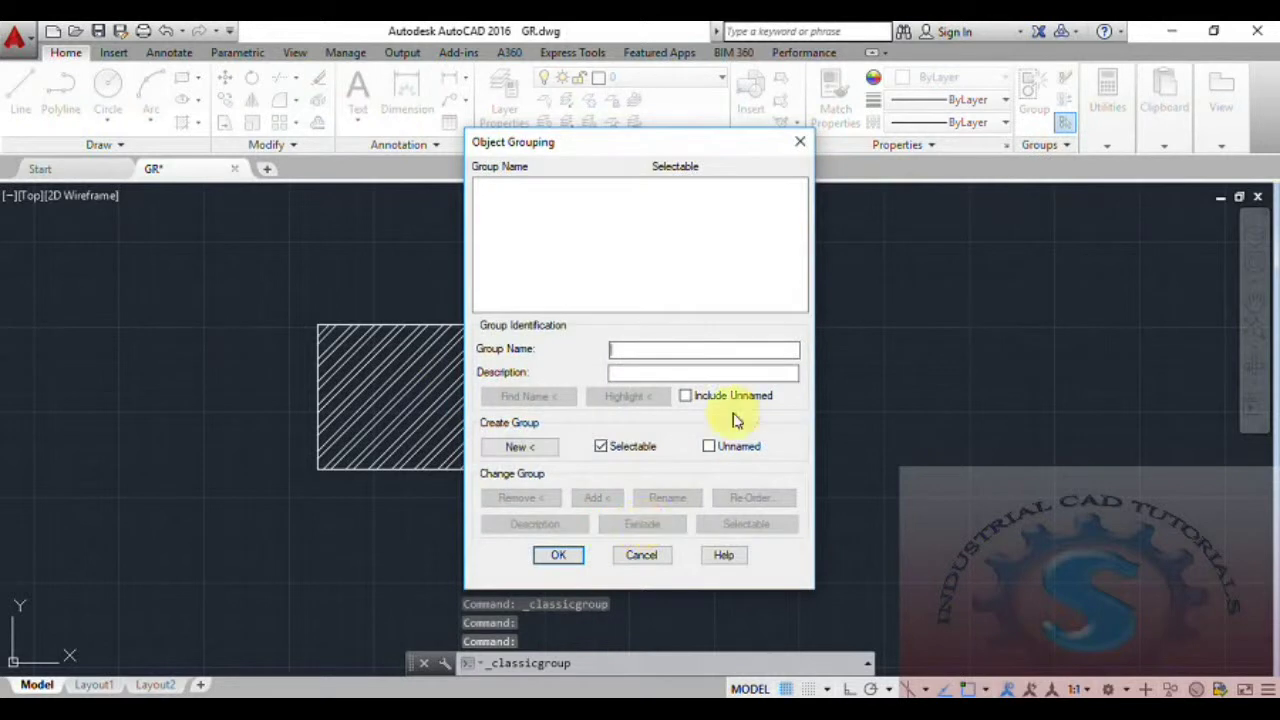
left_click(797, 139)
middle_click_drag(806, 446, 796, 478)
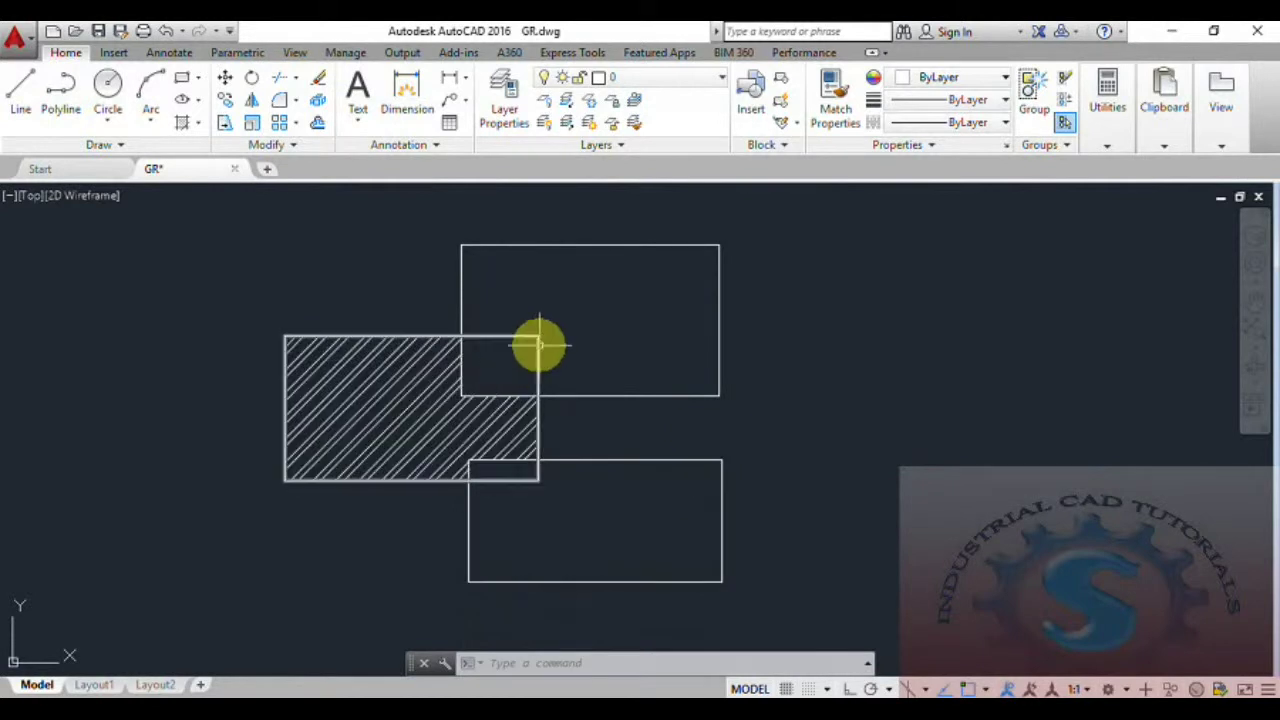
Group the top rectangle, hatch and other rectangles into an unnamed group, then zoom to review
left_click(1034, 88)
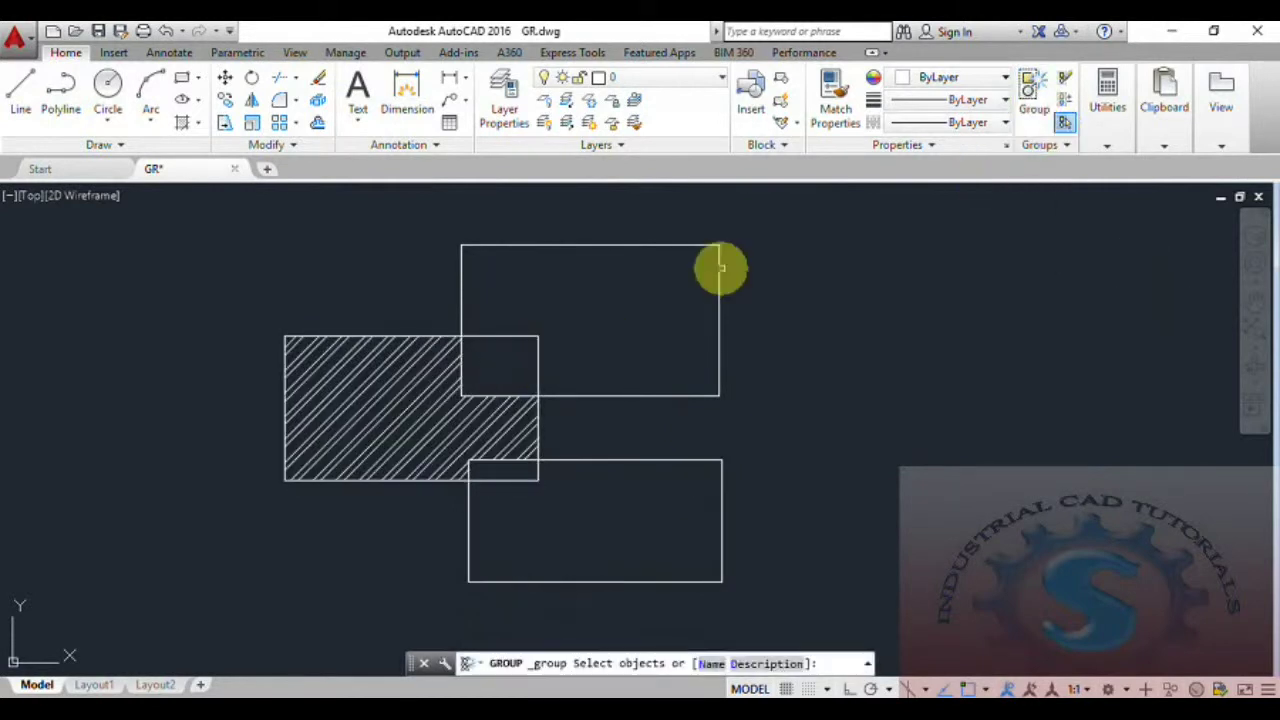
left_click(719, 268)
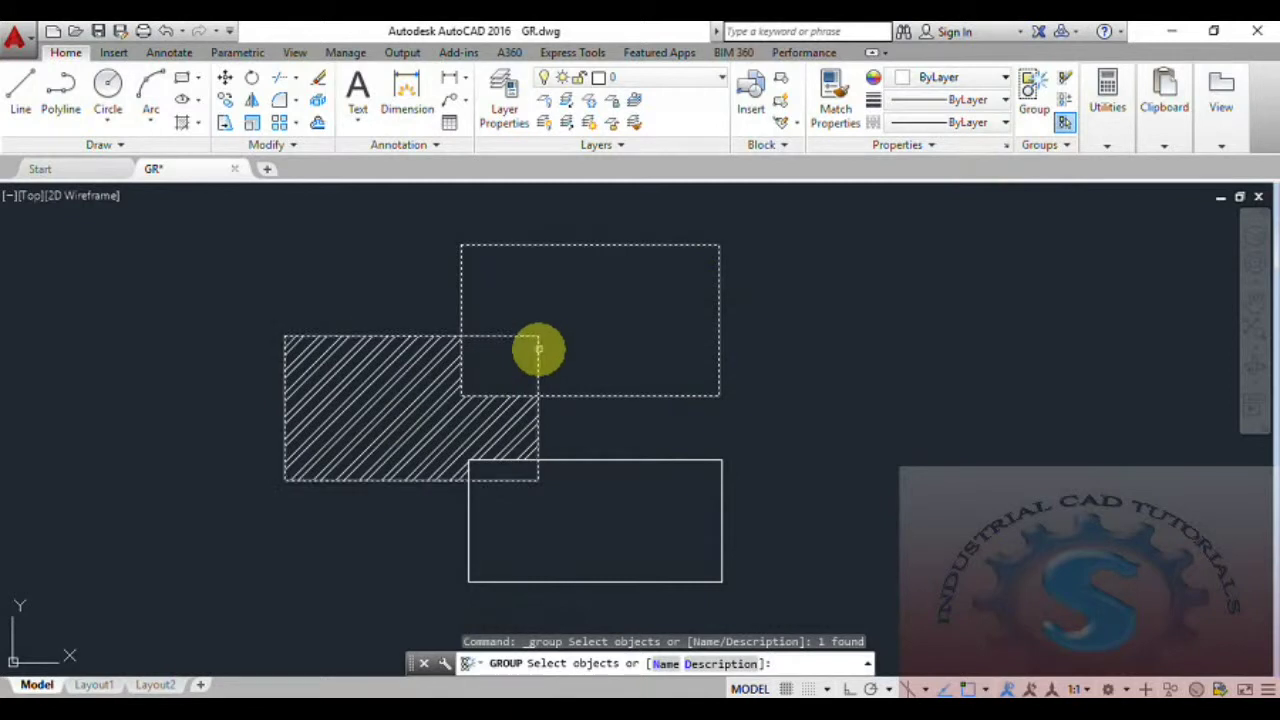
left_click(450, 390)
left_click(370, 412)
left_click(416, 398)
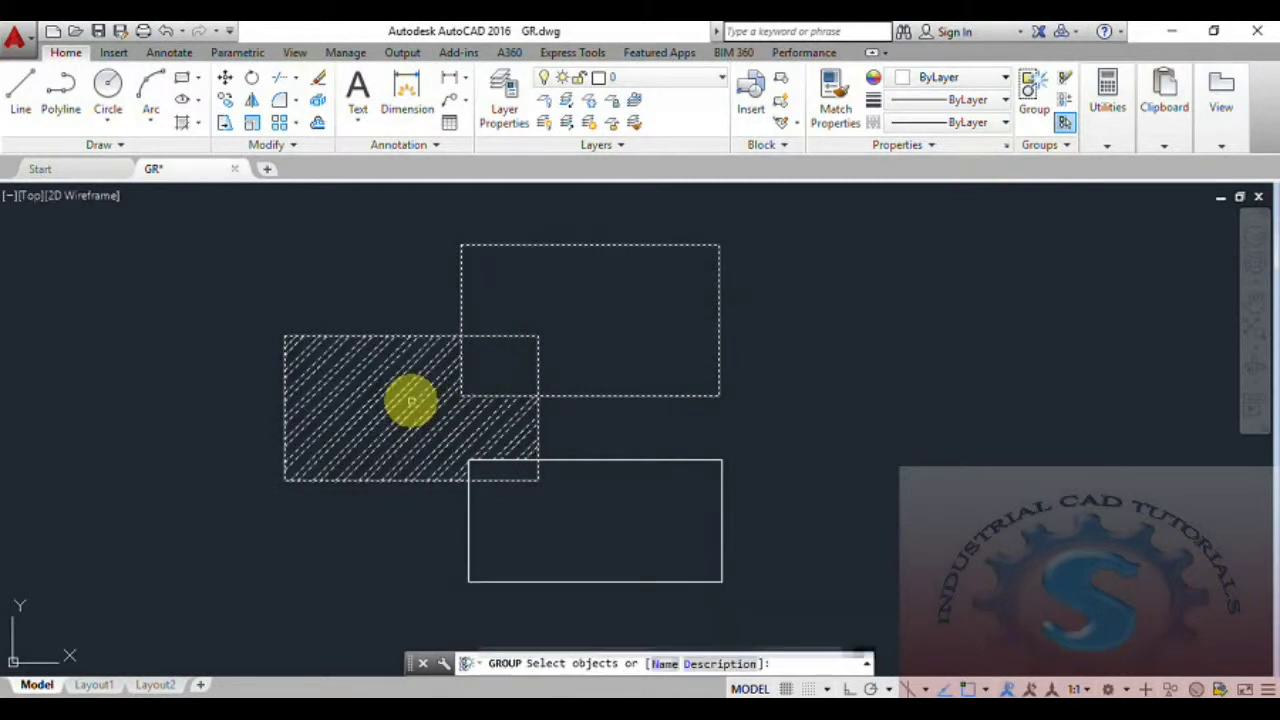
left_click(623, 457)
scroll(591, 409, "down", 2)
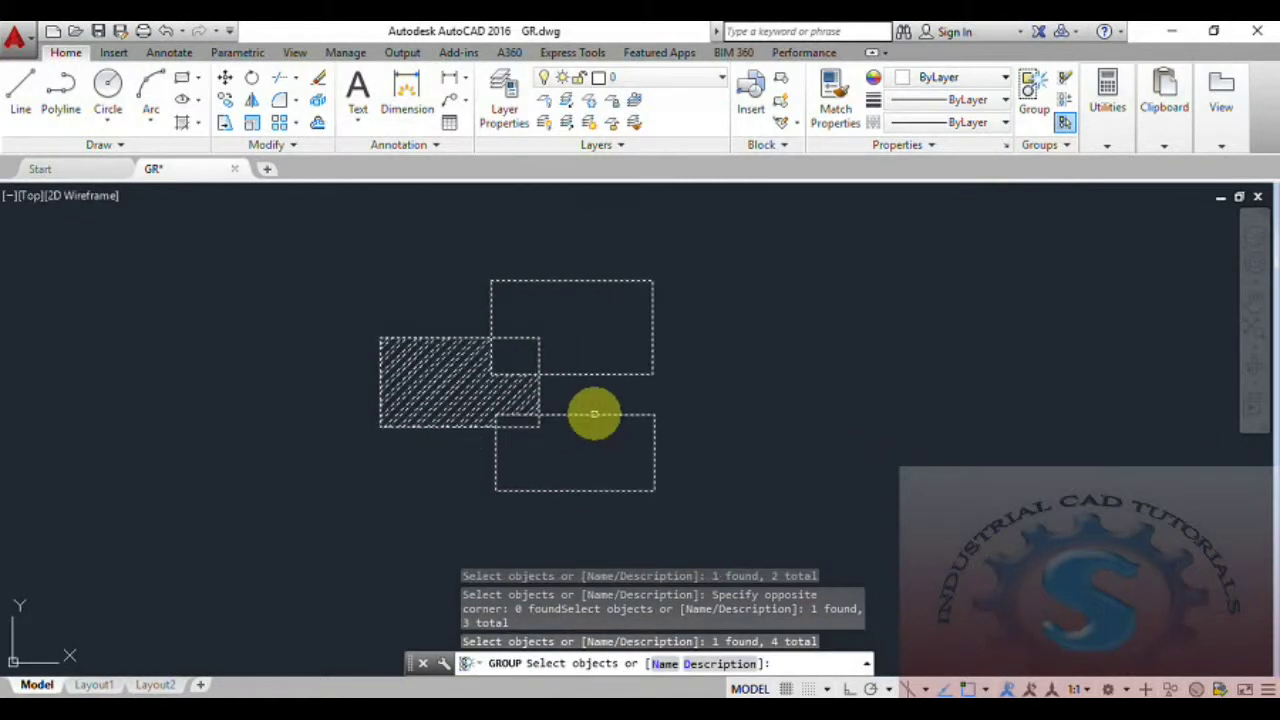
key("Return")
scroll(613, 373, "up", 4)
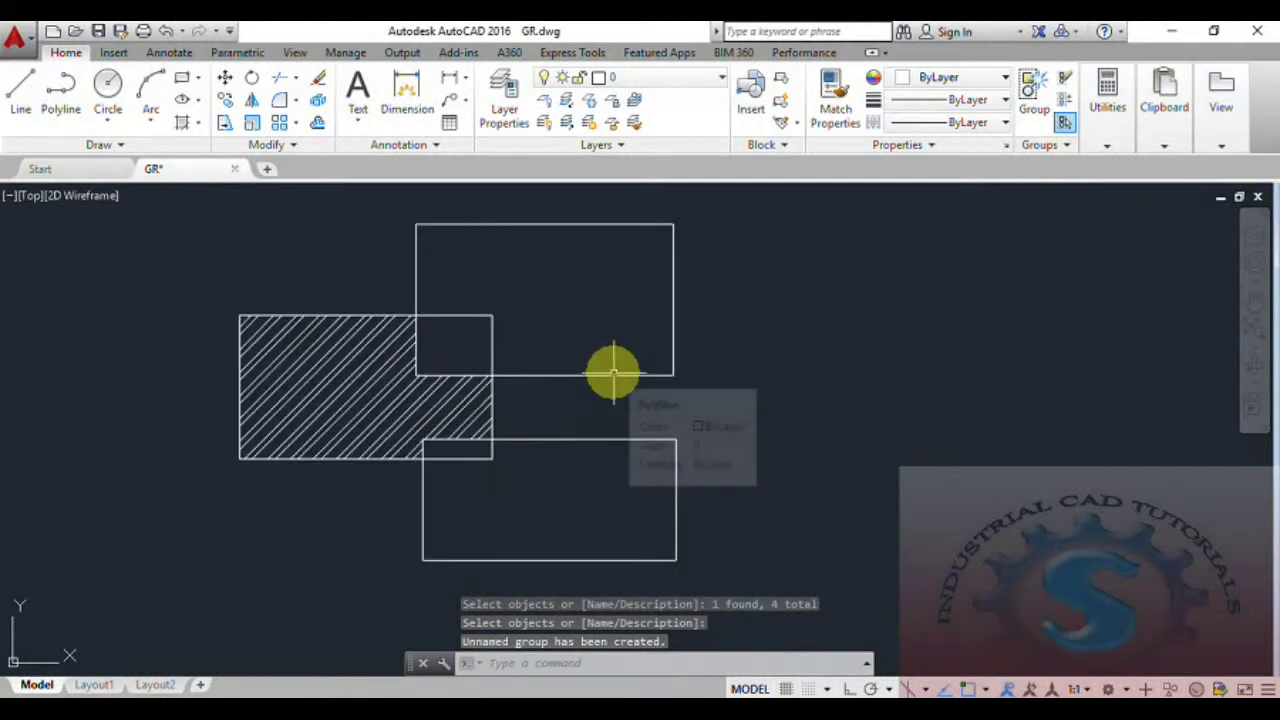
scroll(609, 377, "down", 4)
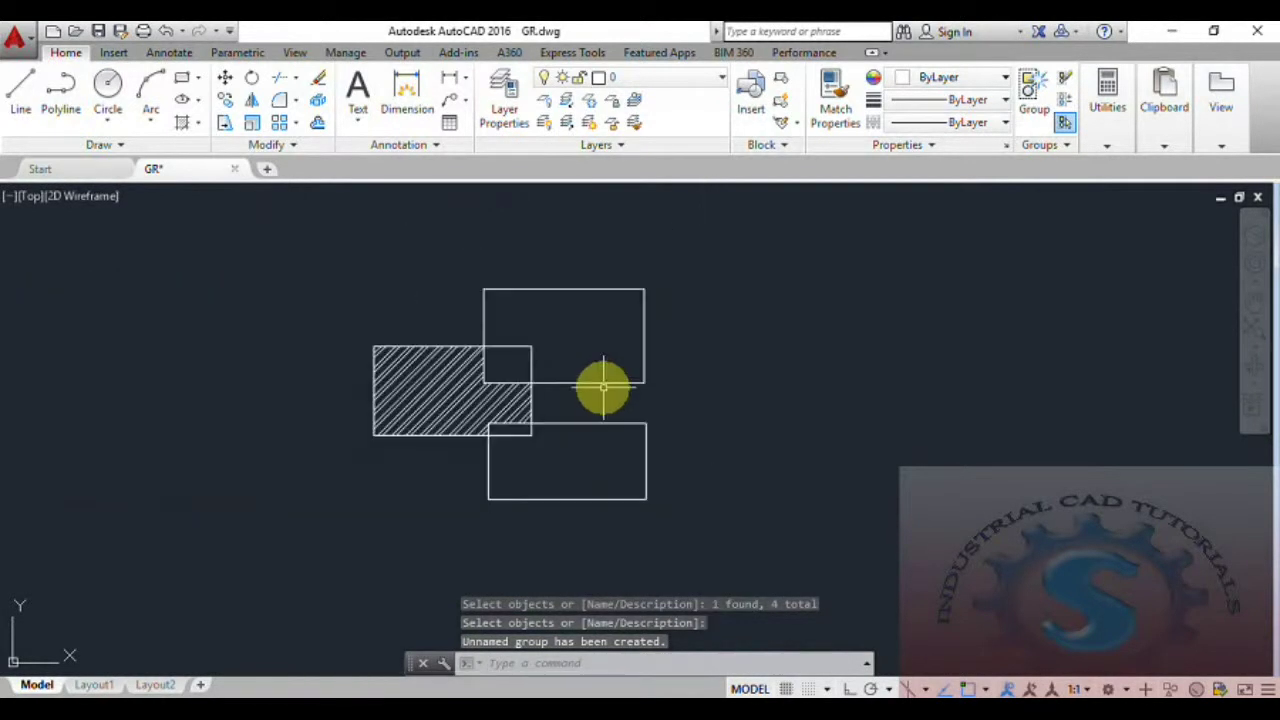
scroll(606, 379, "up", 2)
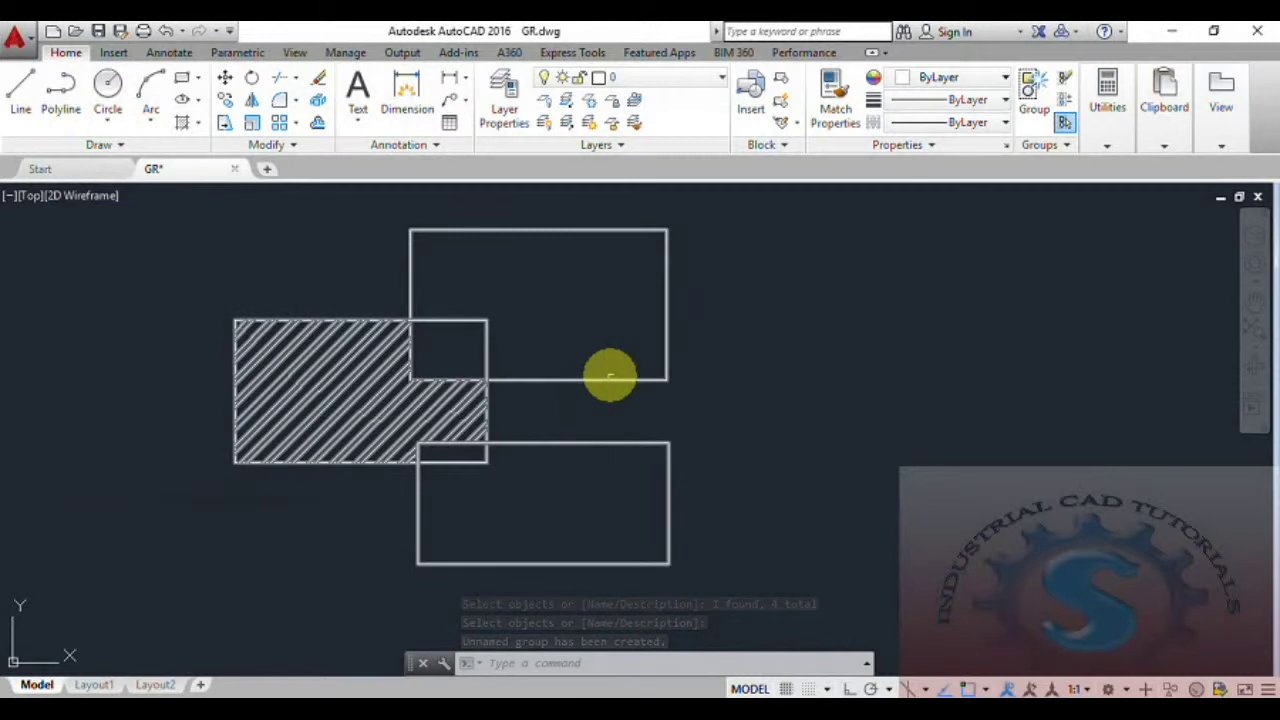
middle_click_drag(609, 377, 673, 398)
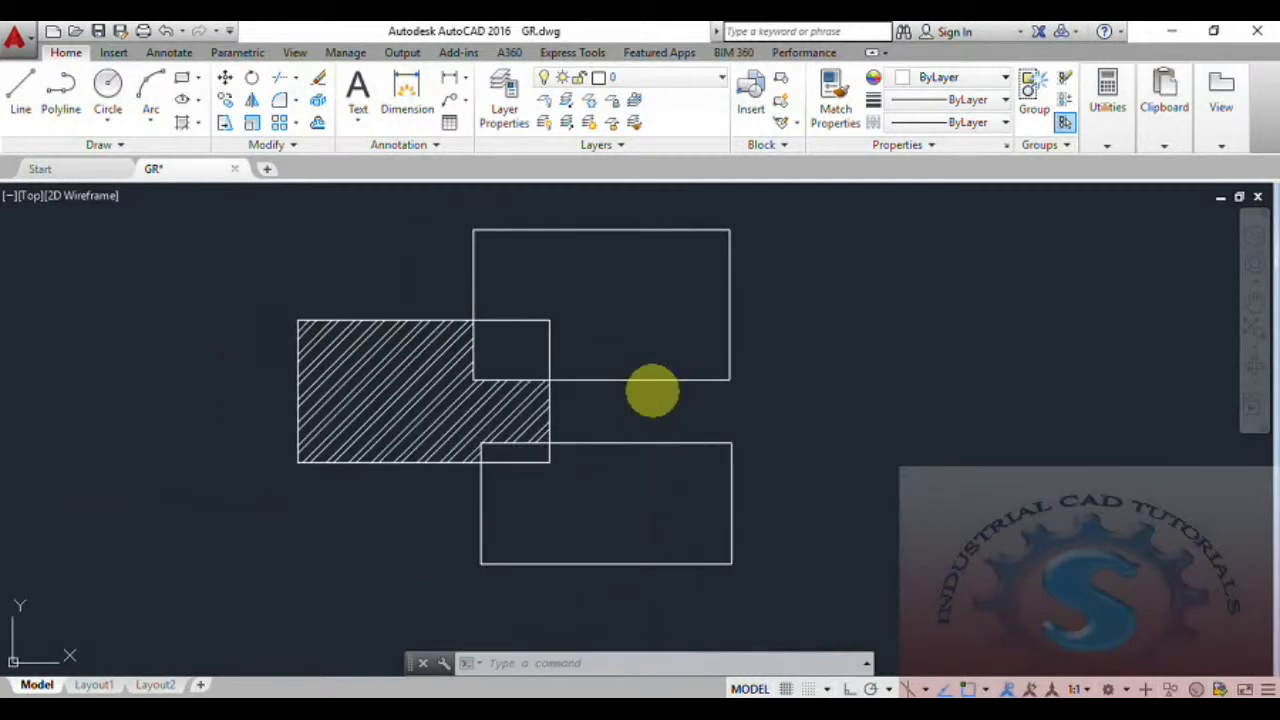
left_click(1066, 147)
left_click(1066, 169)
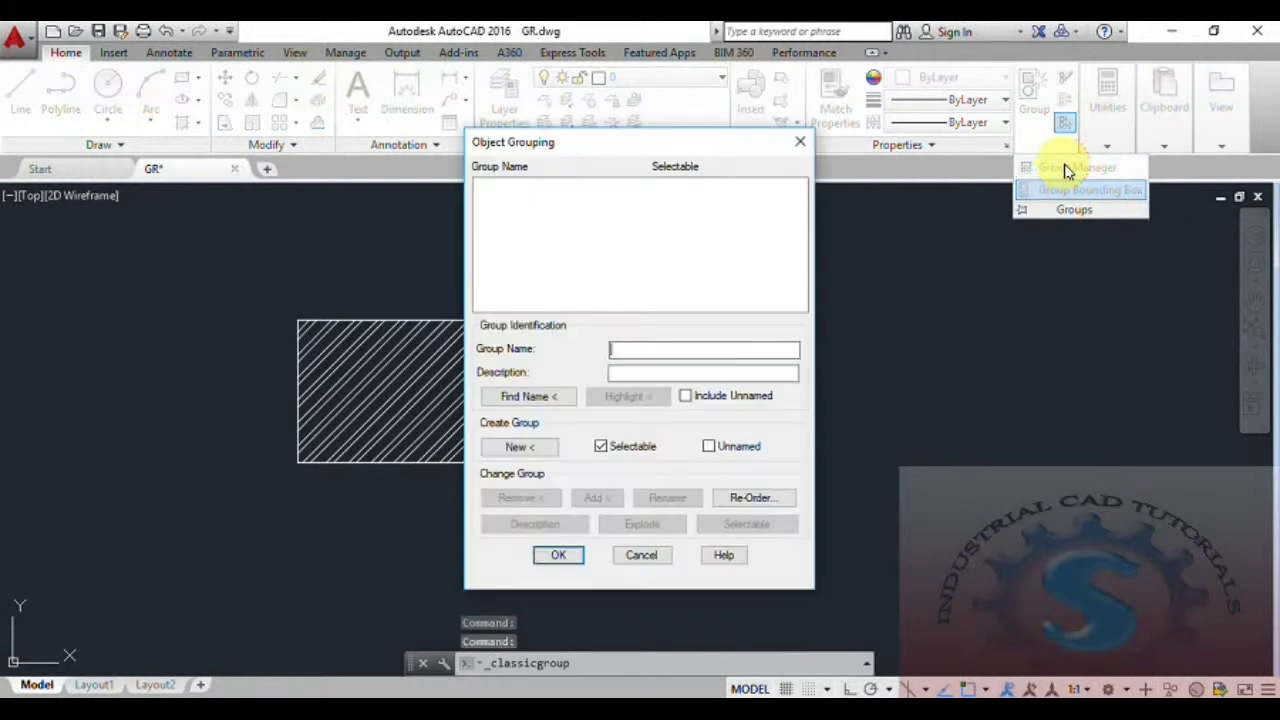
left_click(800, 142)
left_click(1068, 148)
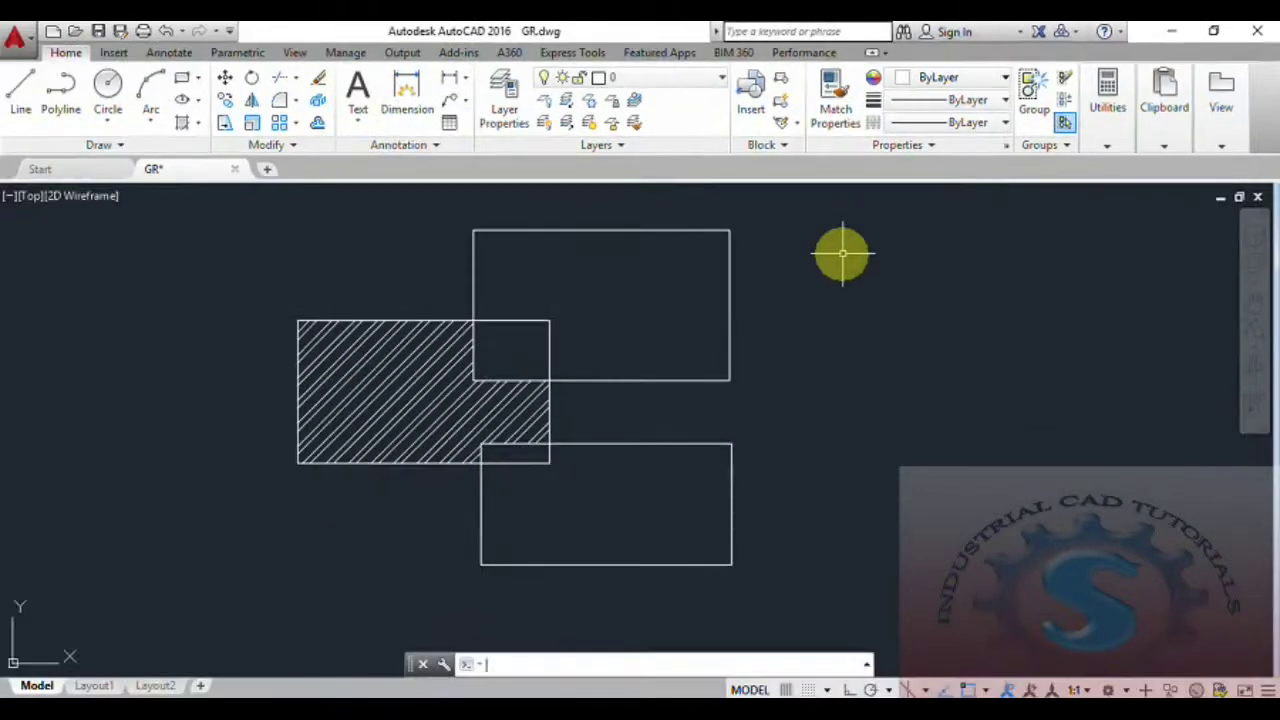
With Group Selection on, toggle Group Bounding Box and try moving the group by its grip
left_click(1064, 122)
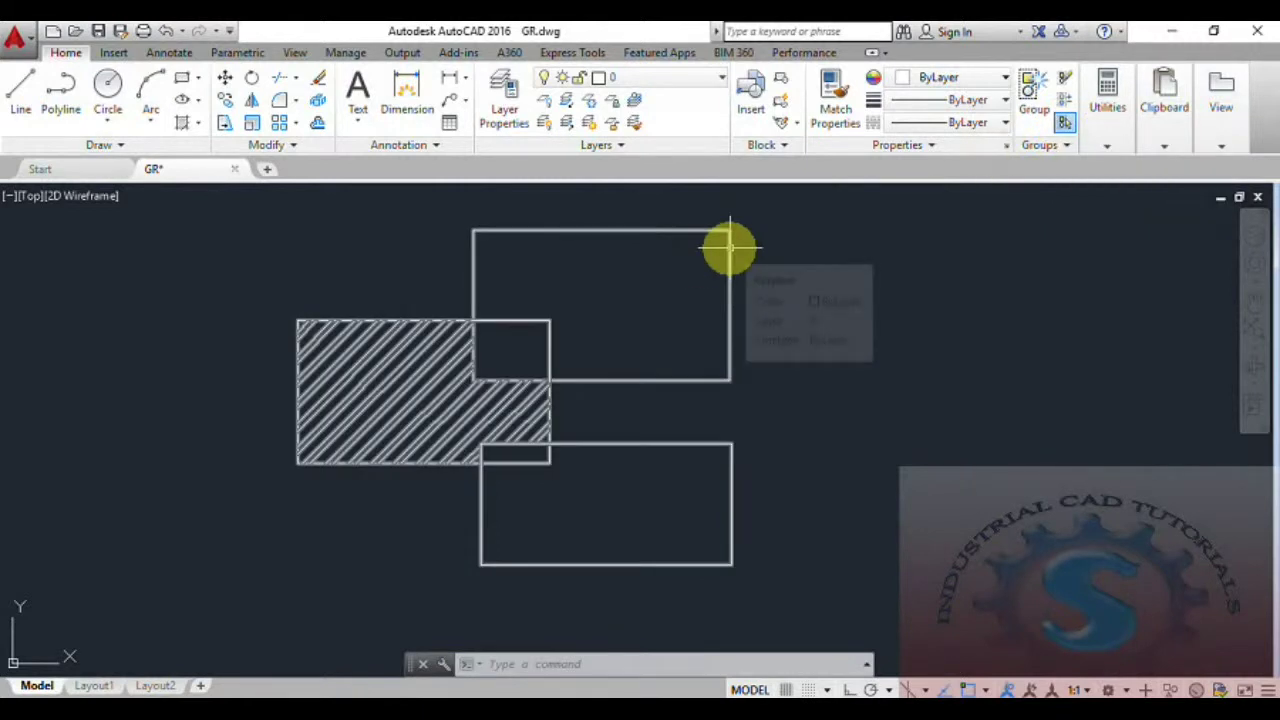
left_click(729, 252)
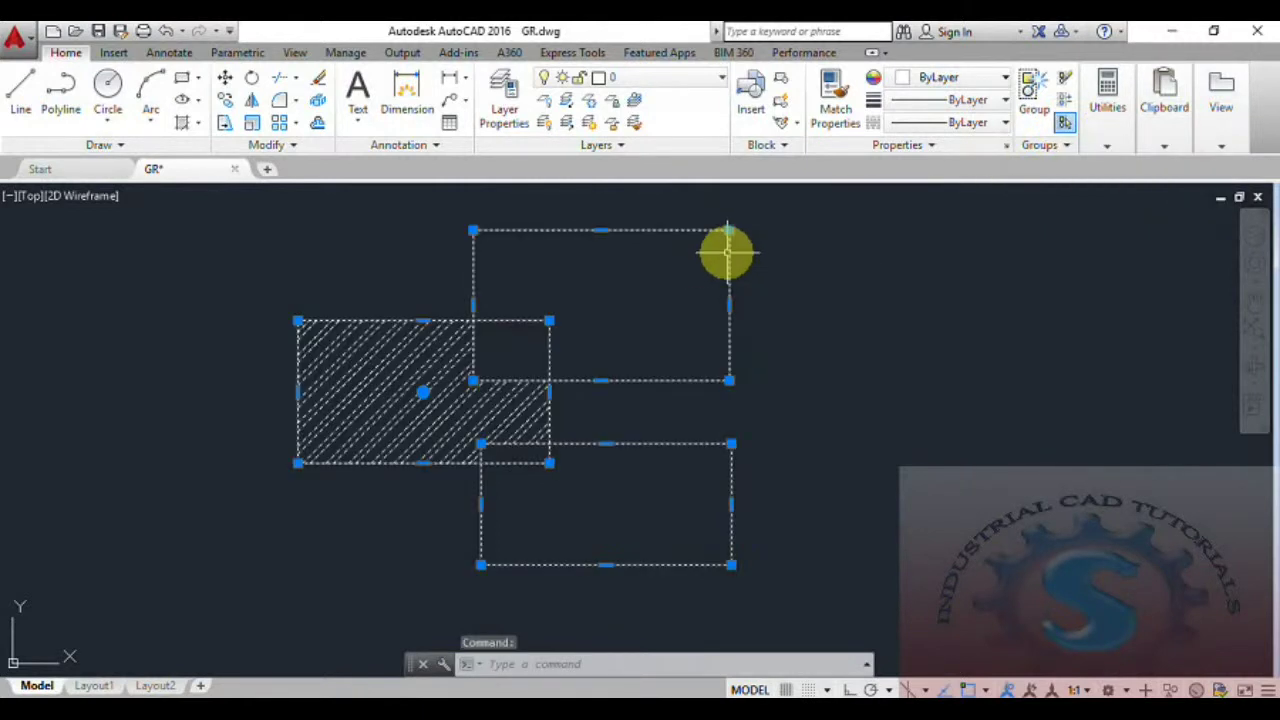
left_click(1069, 147)
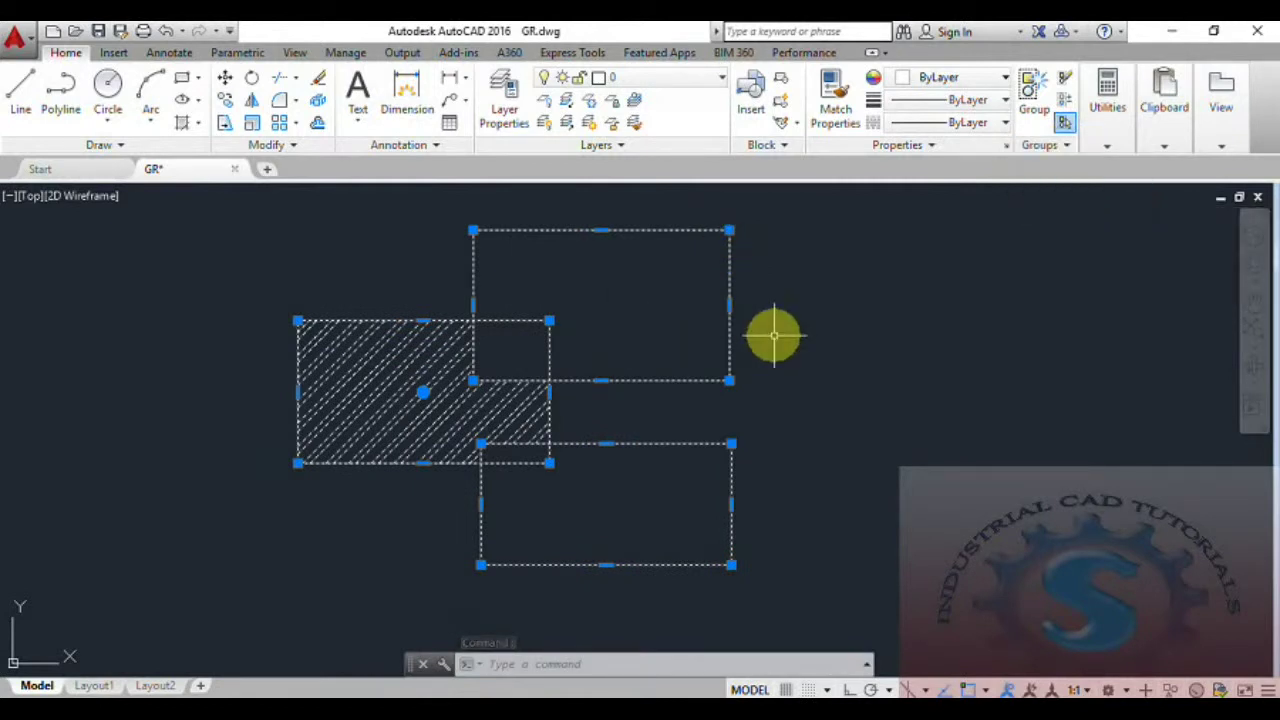
left_click(1066, 146)
left_click(1064, 198)
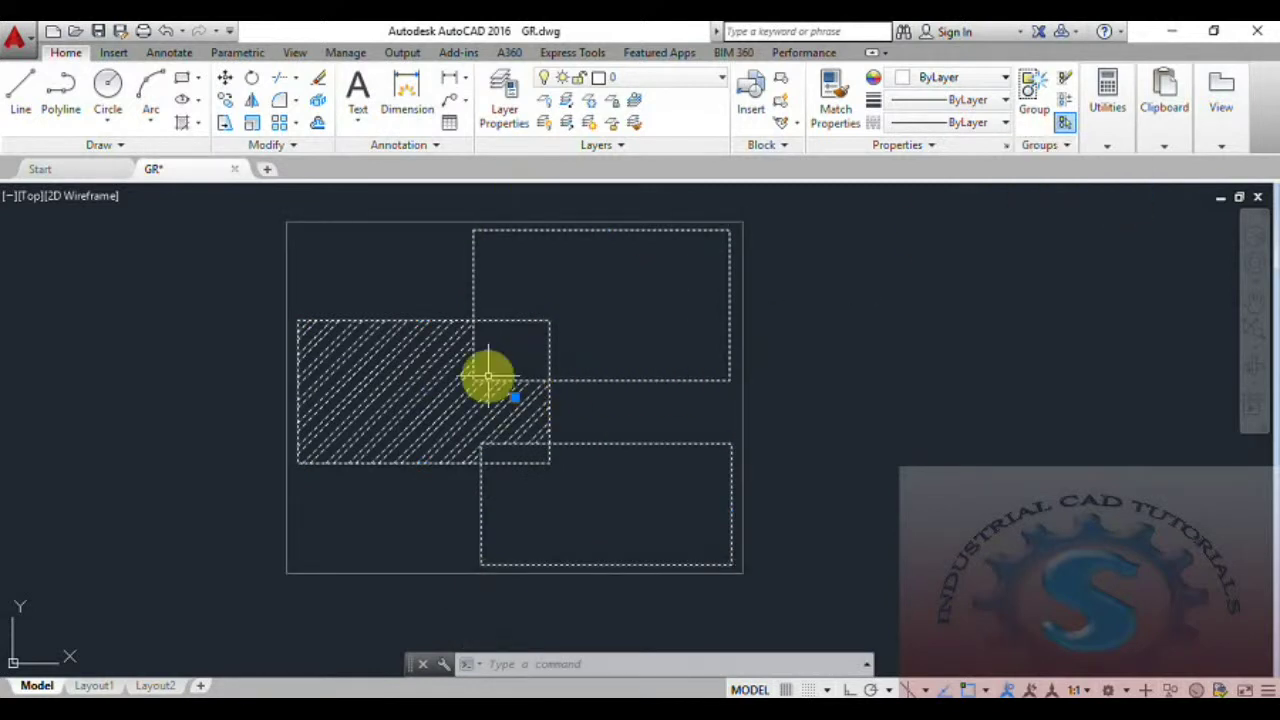
left_click(512, 400)
middle_click_drag(826, 466, 551, 374)
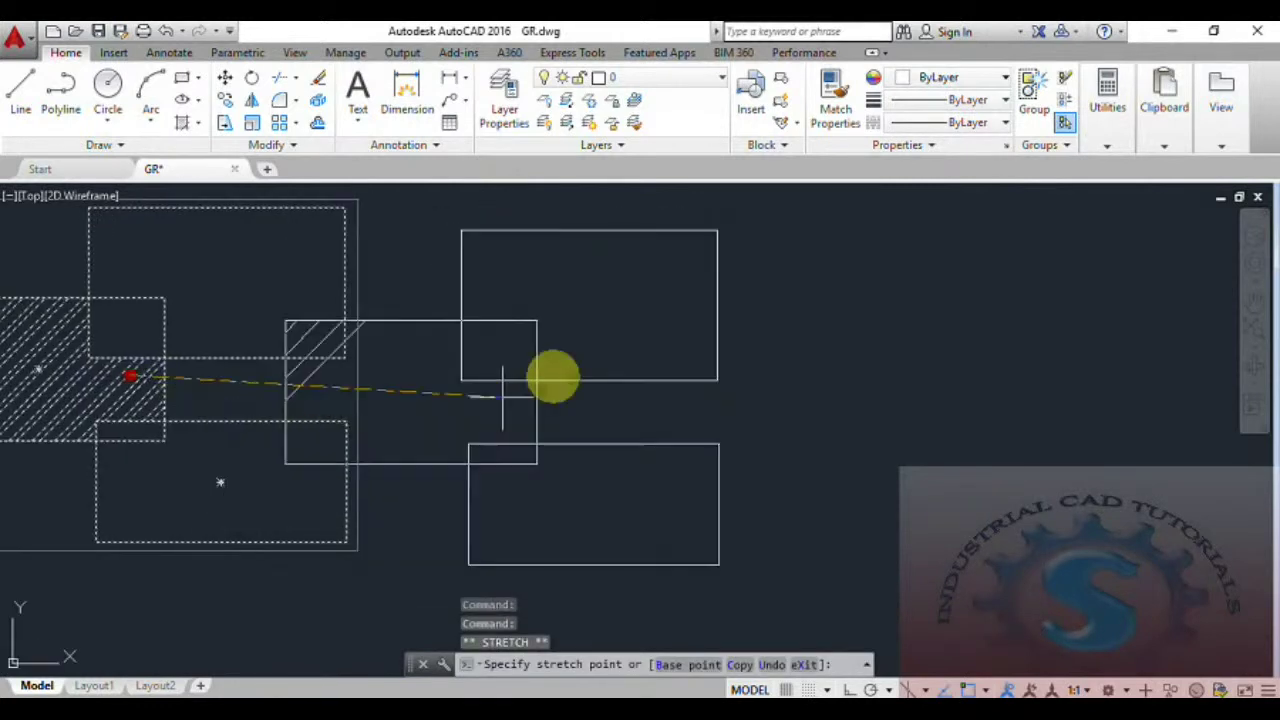
left_click(617, 374)
middle_click_drag(626, 455, 466, 441)
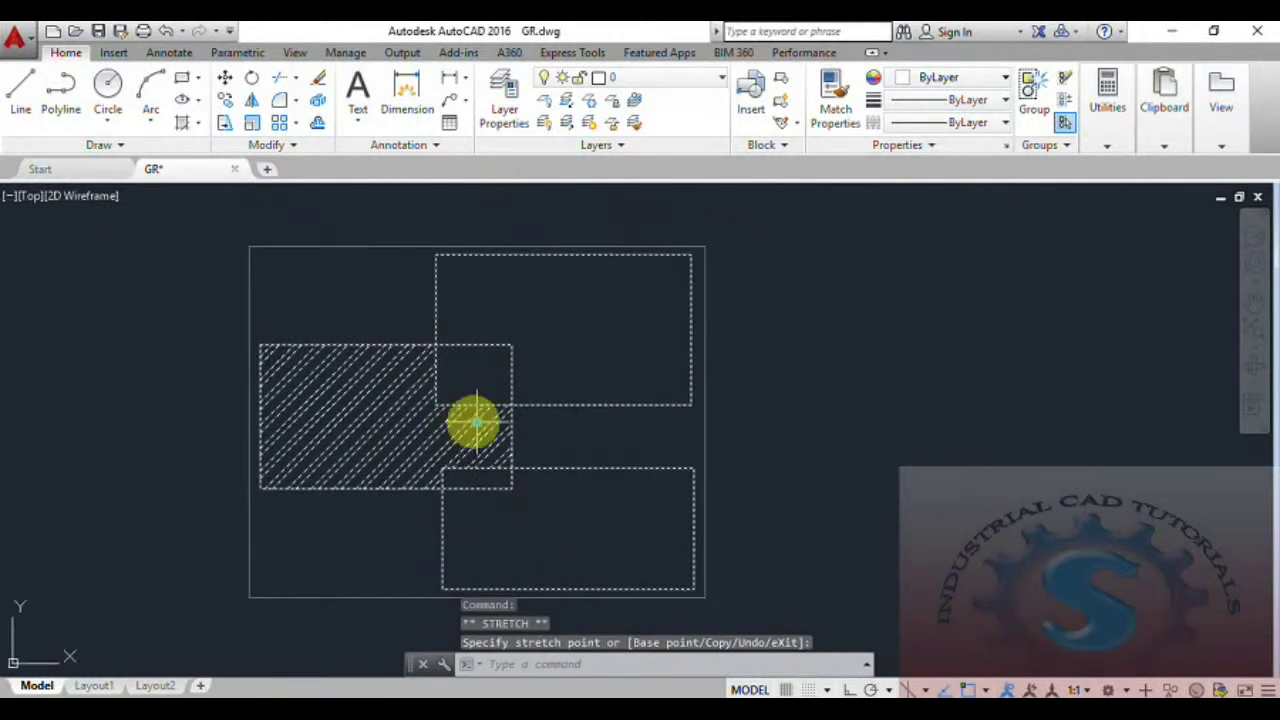
middle_click_drag(934, 409, 651, 409)
mouse_move(343, 458)
middle_mouse_down()
mouse_move(860, 437)
mouse_move(679, 445)
middle_mouse_up()
Turn Group Selection off and select the top rectangle, bottom rectangle and hatch individually
left_click(1068, 146)
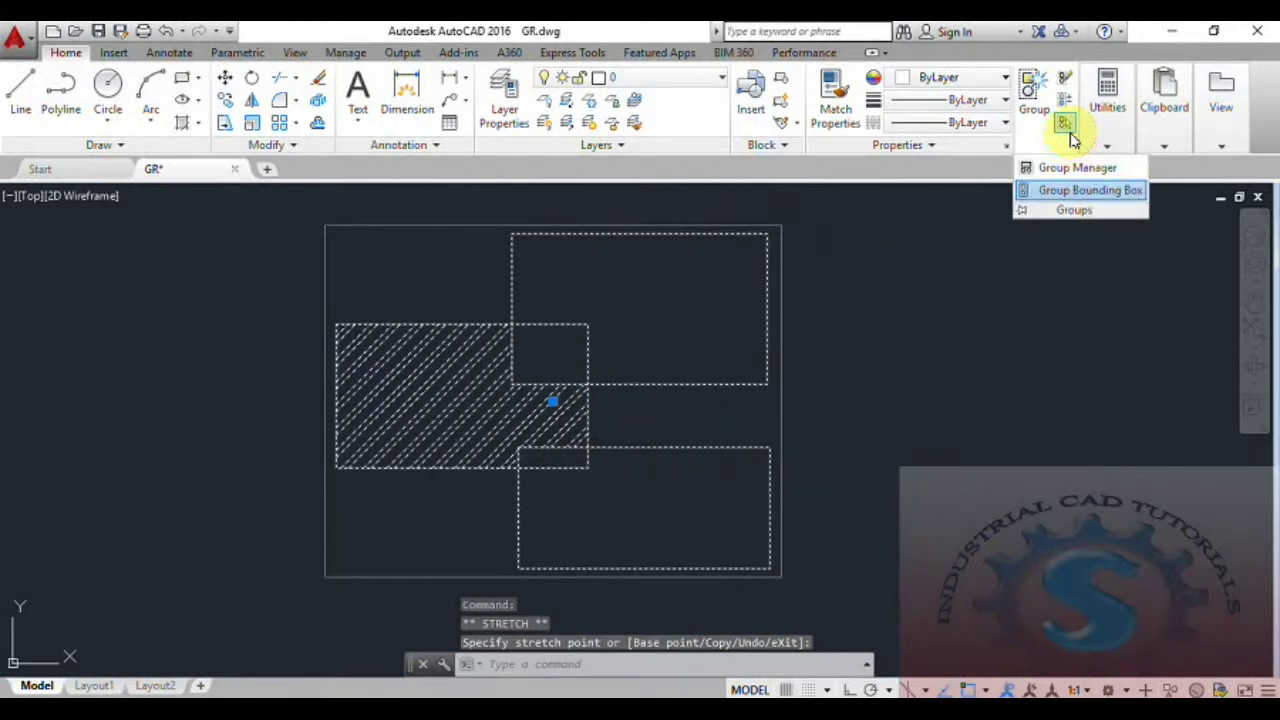
left_click(1066, 126)
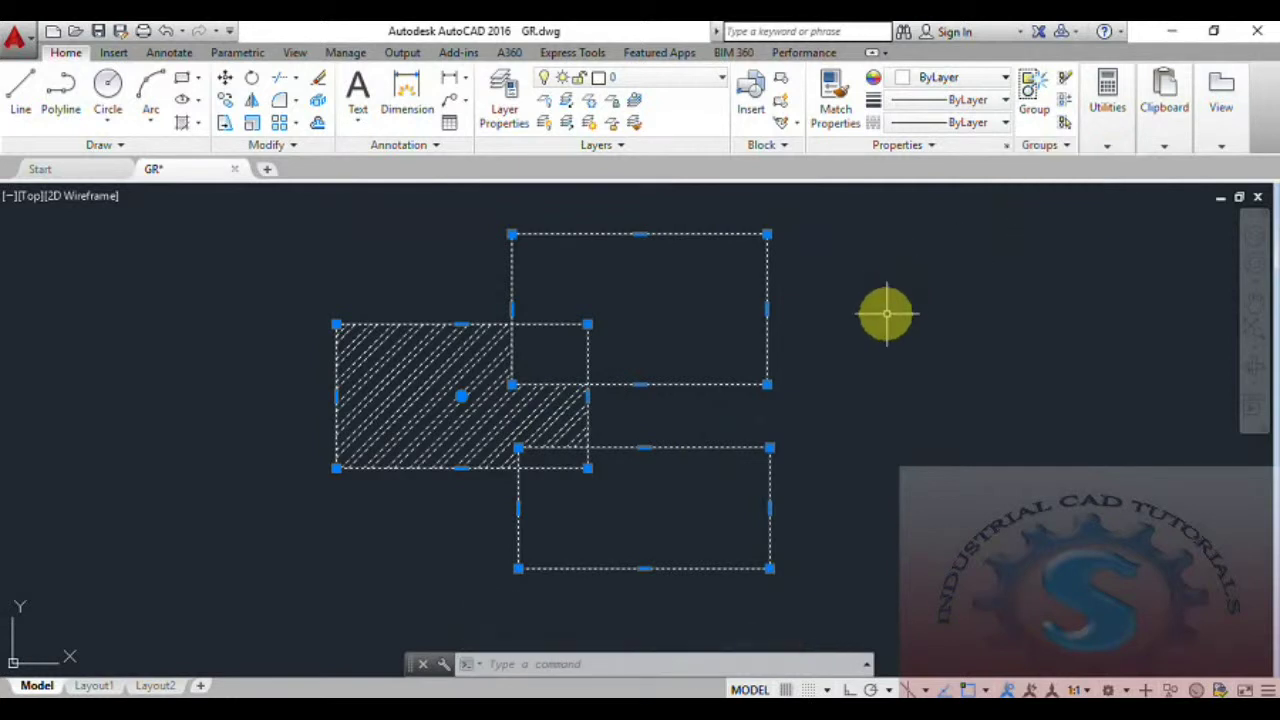
key("Escape")
left_click(766, 293)
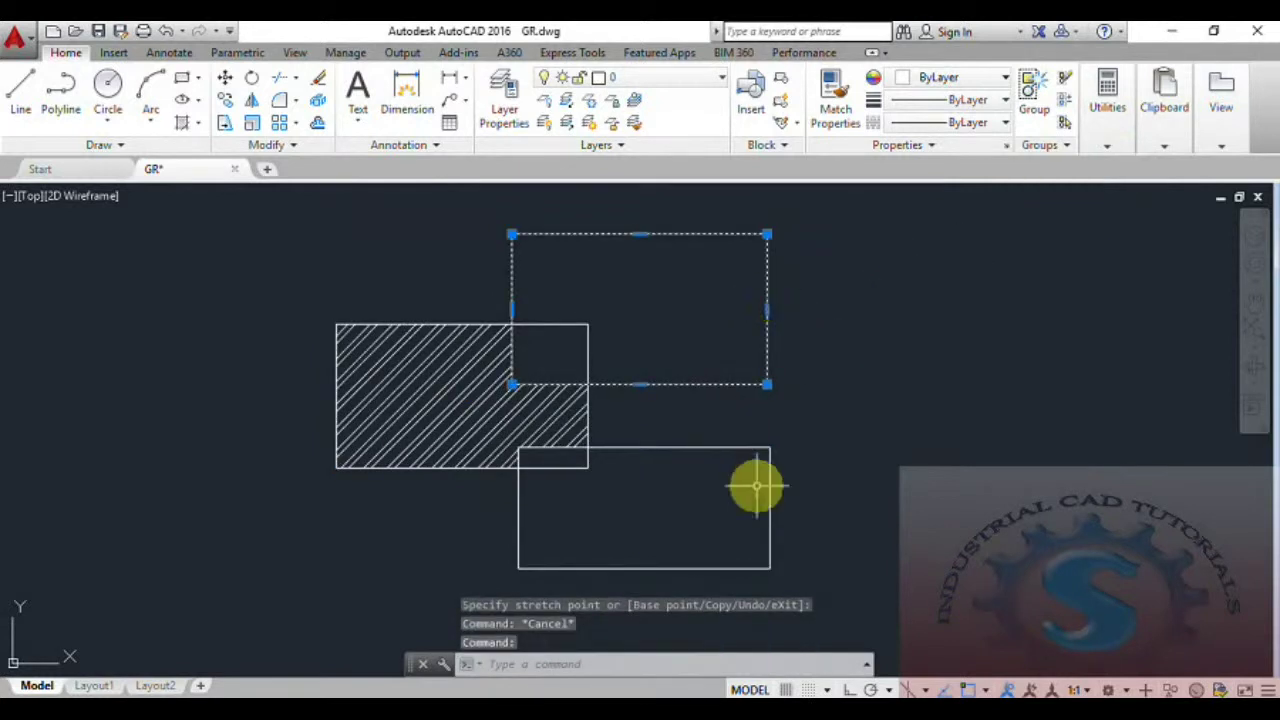
key("Escape")
left_click(767, 466)
key("Escape")
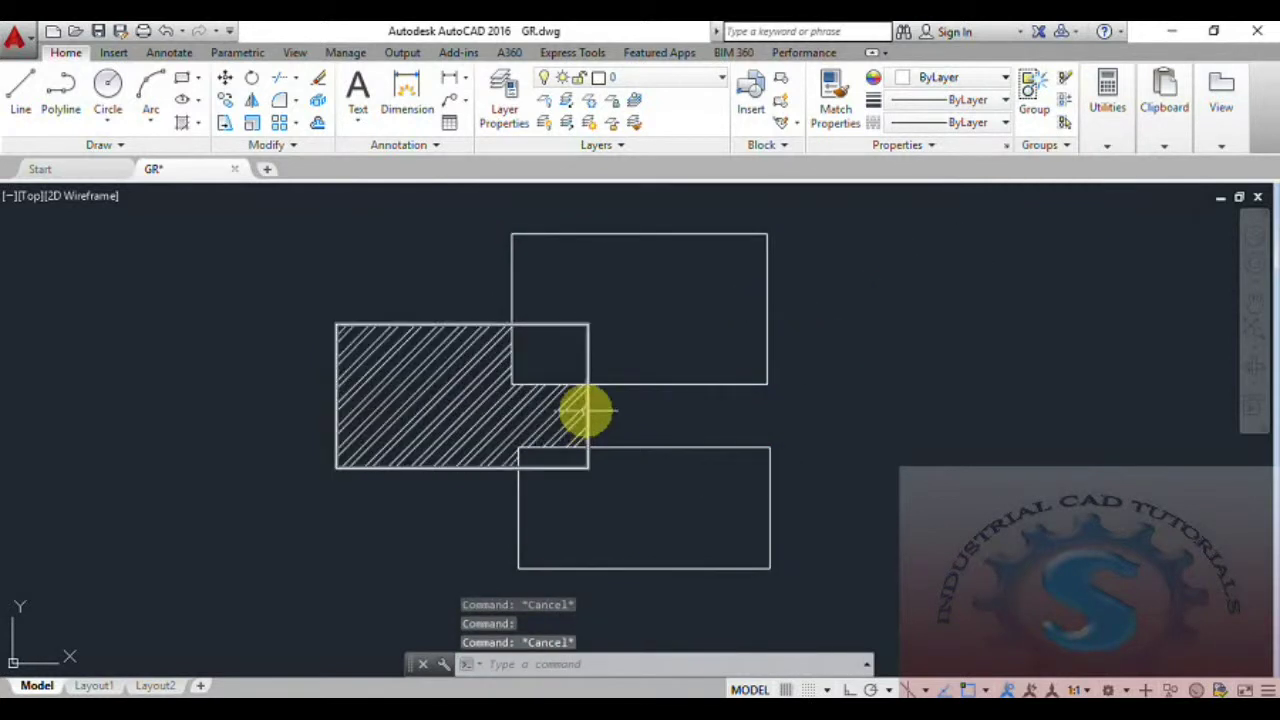
left_click(566, 410)
key("Escape")
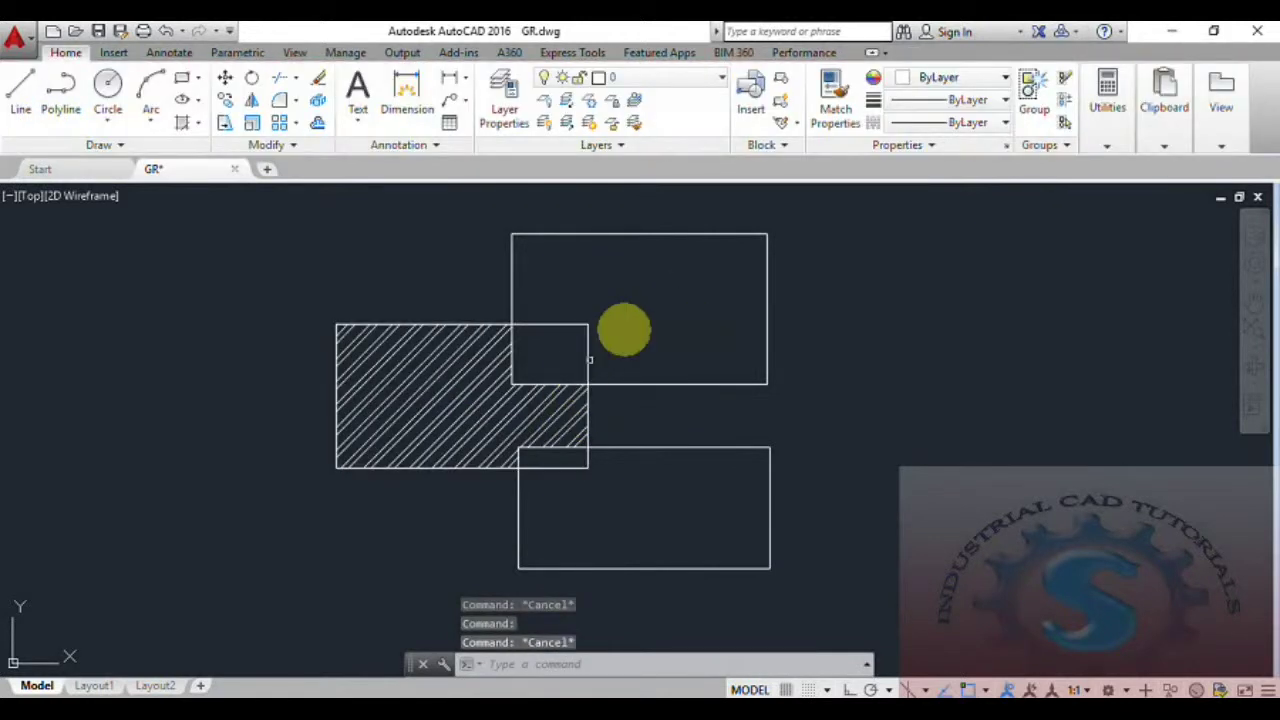
Select the whole group by its bounding box, start a grip move, then cancel with Esc
left_click(1072, 148)
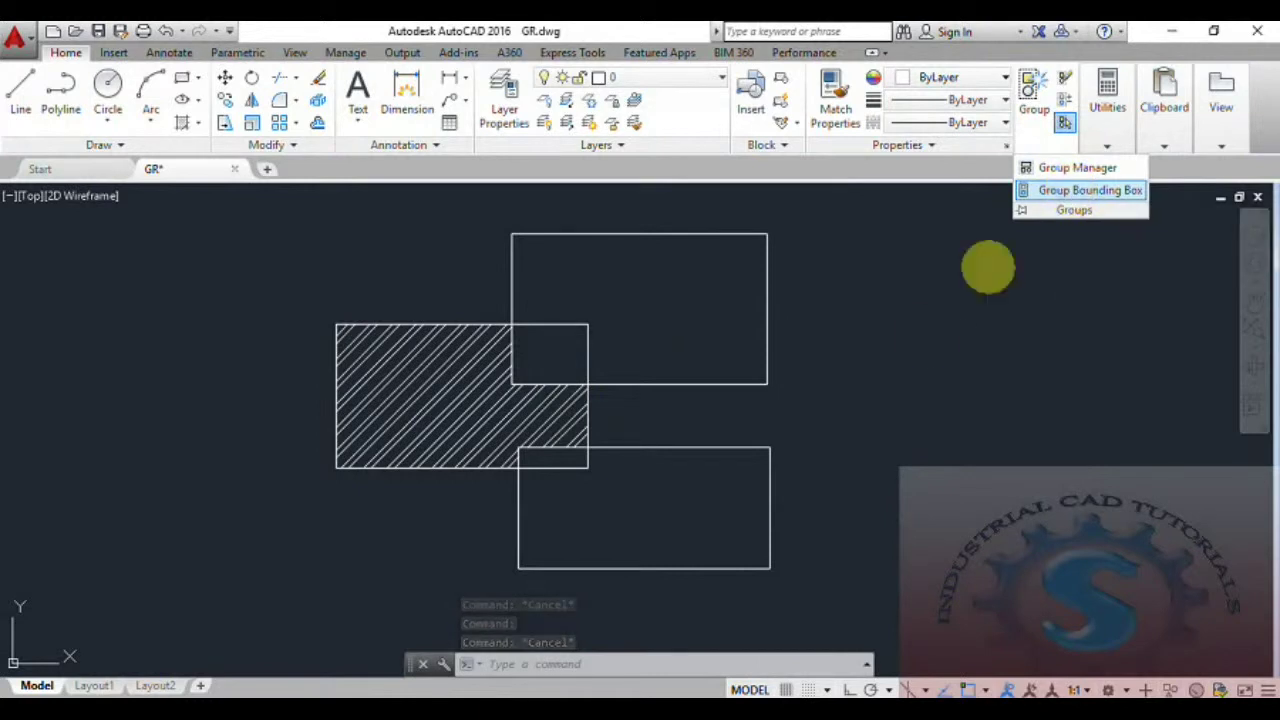
left_click(755, 383)
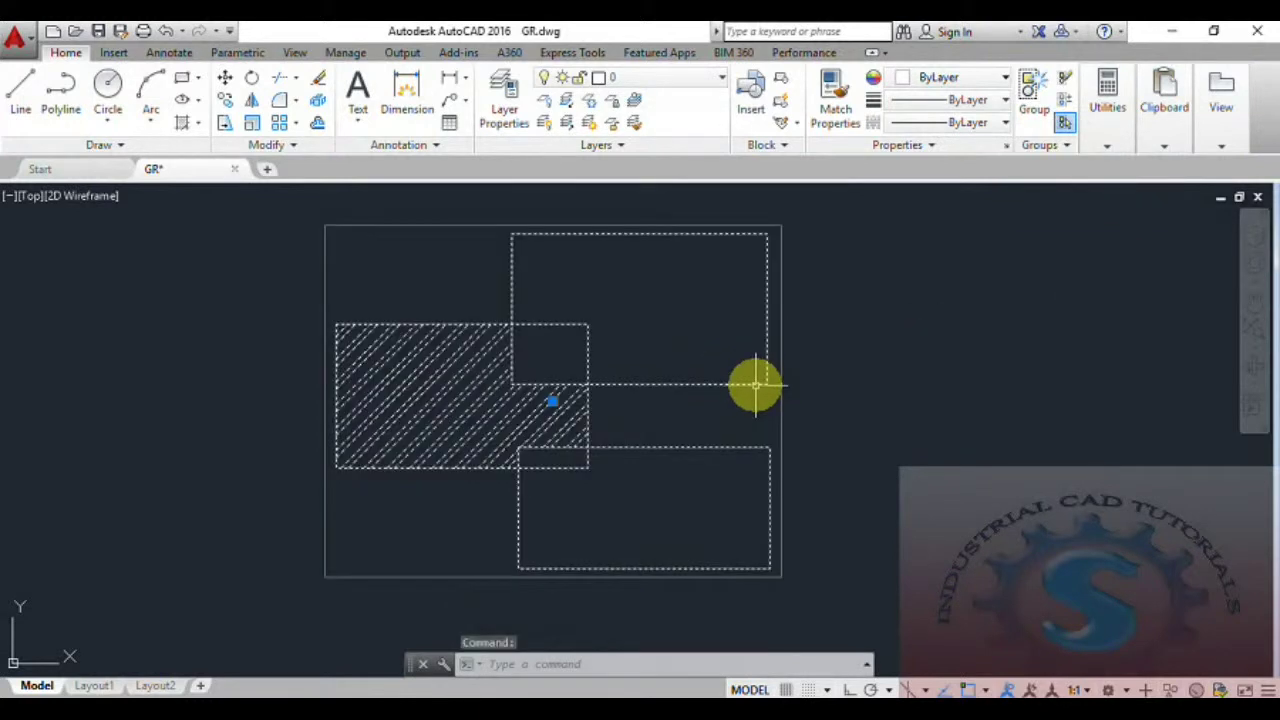
left_click(553, 402)
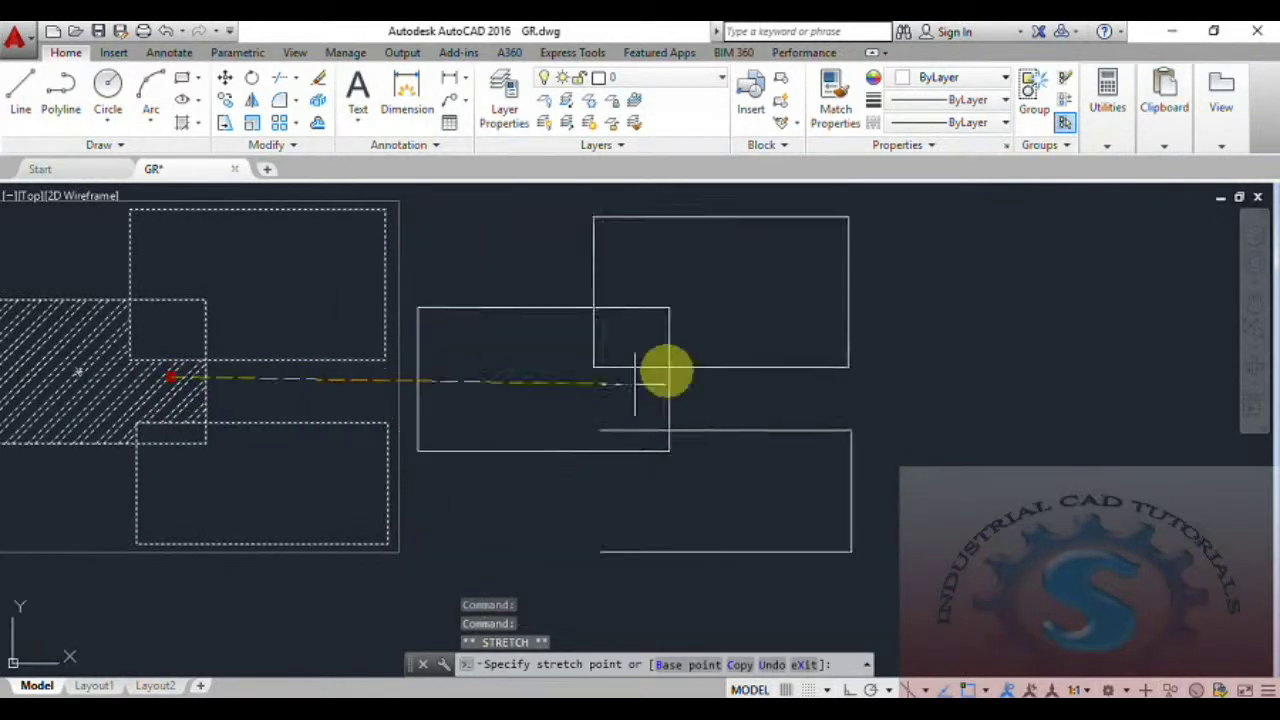
left_click(643, 384)
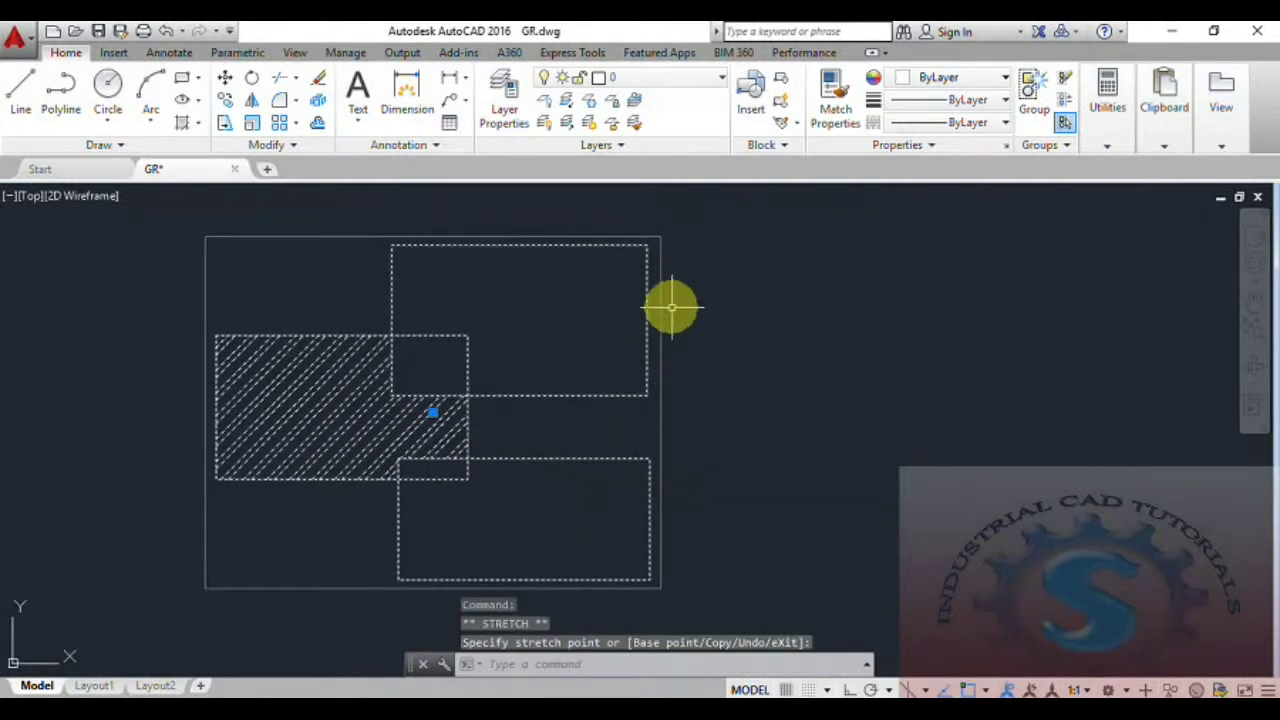
scroll(651, 257, "up", 5)
scroll(385, 235, "down", 5)
mouse_move(461, 279)
middle_mouse_down()
mouse_move(651, 337)
mouse_move(591, 304)
middle_mouse_up()
left_click(1105, 105)
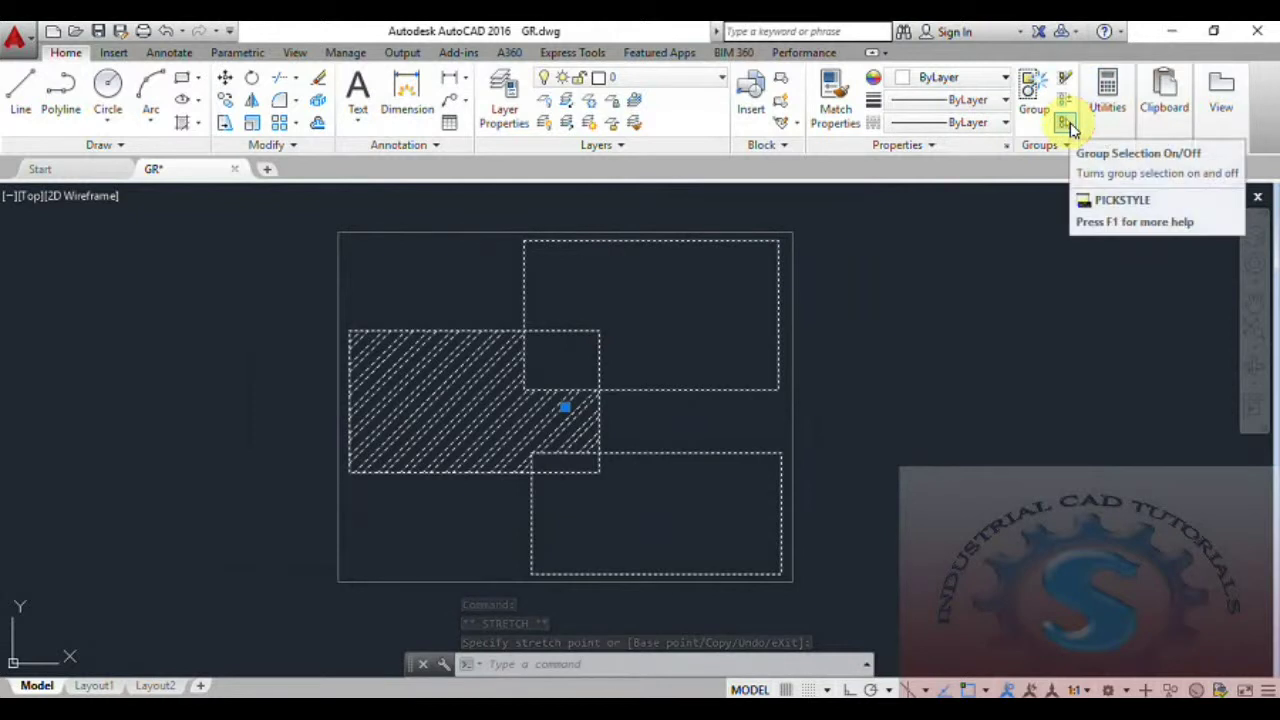
left_click(1067, 146)
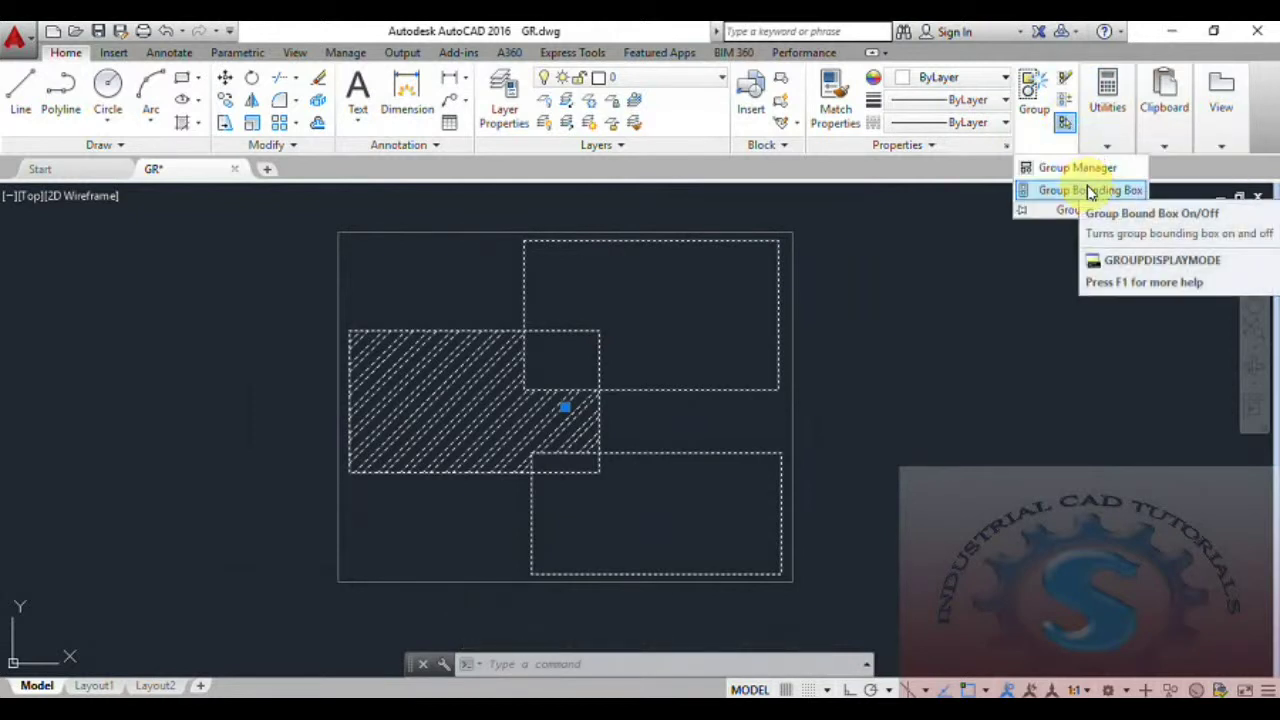
key("Escape")
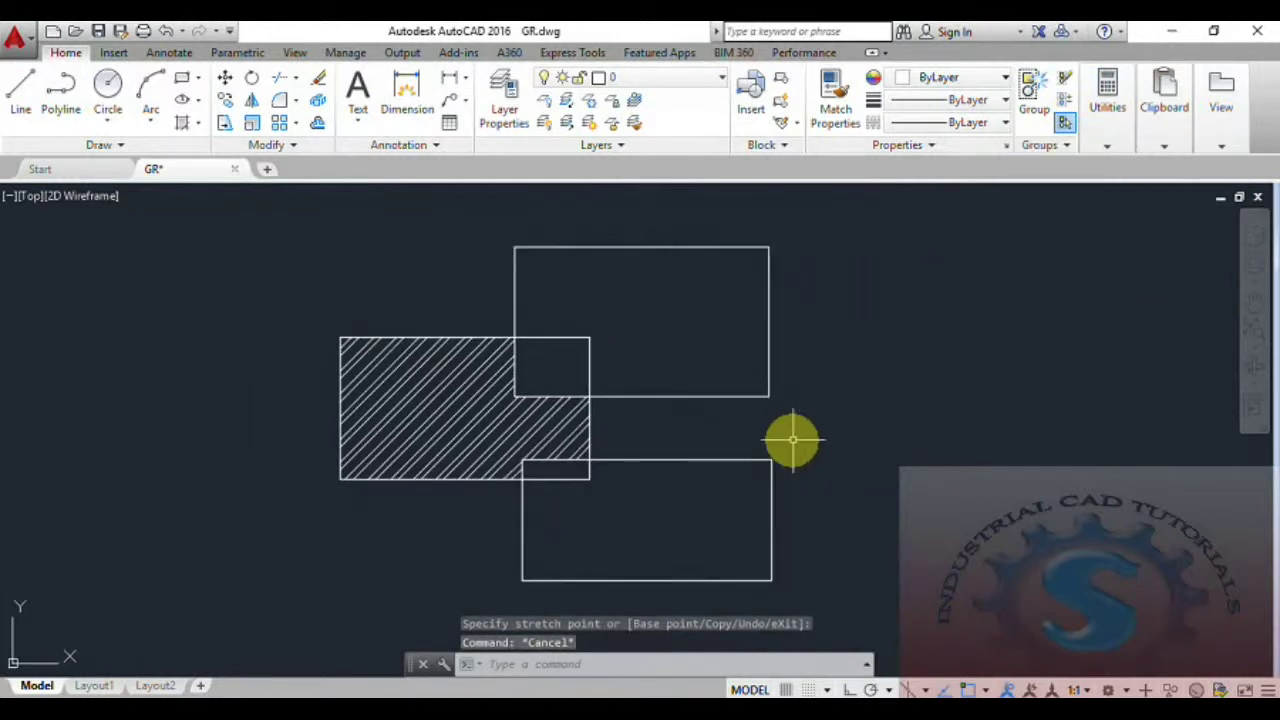